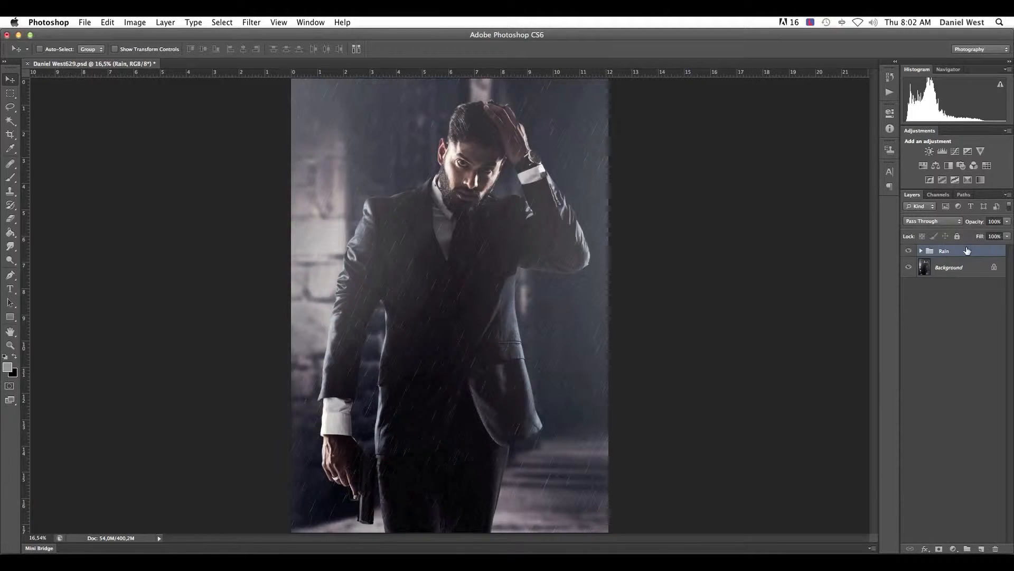
Hide the existing Rain group and create a new layer named Rain with no colour, Normal mode and 100% opacity.
click(909, 253)
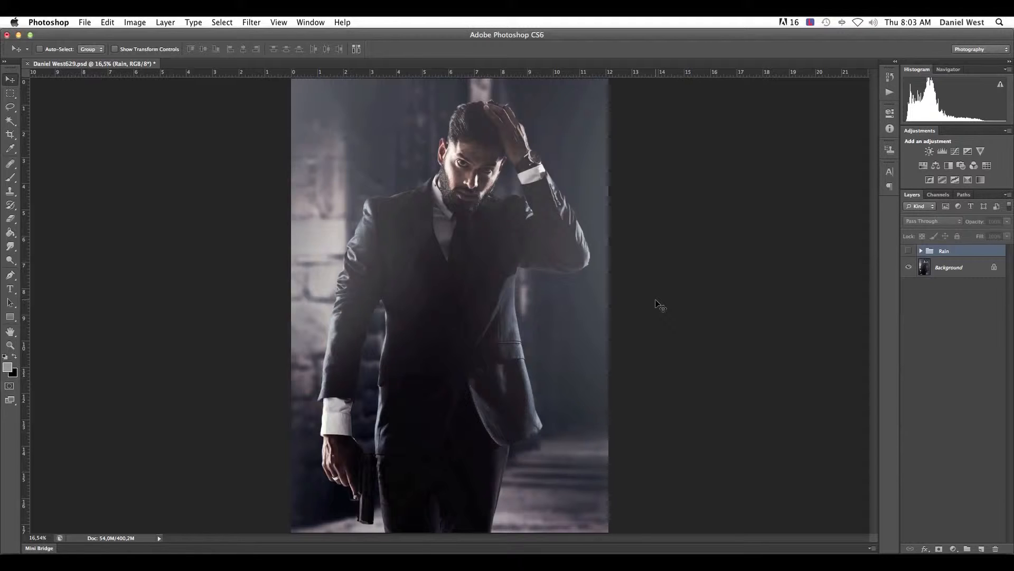
alt+click(979, 550)
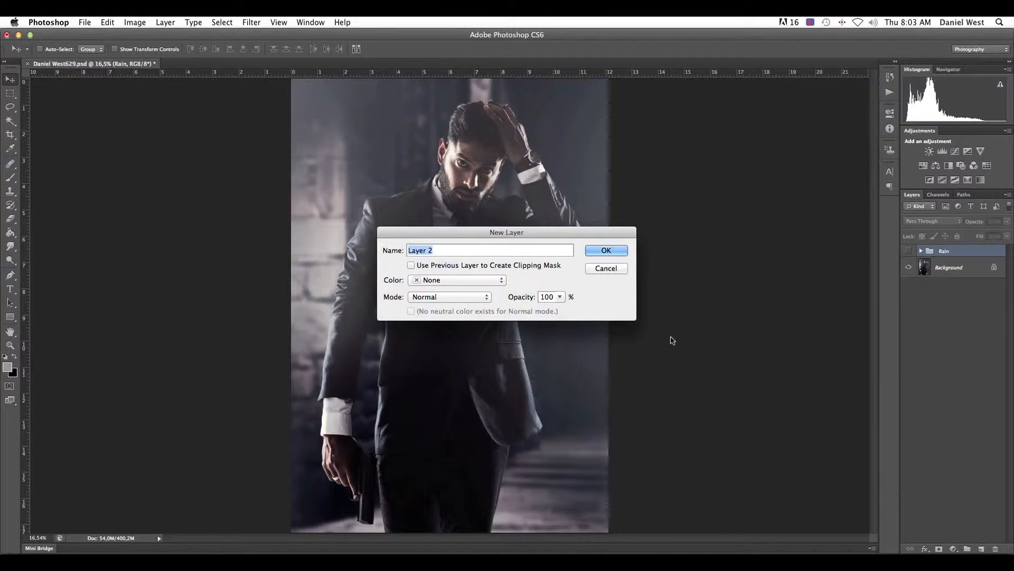
text(Rain)
click(451, 280)
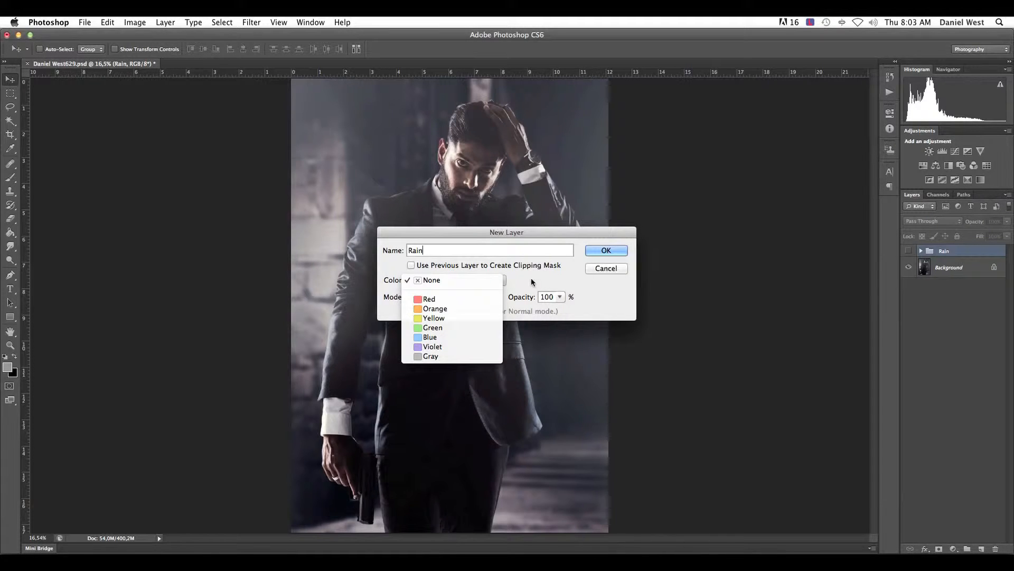
click(438, 283)
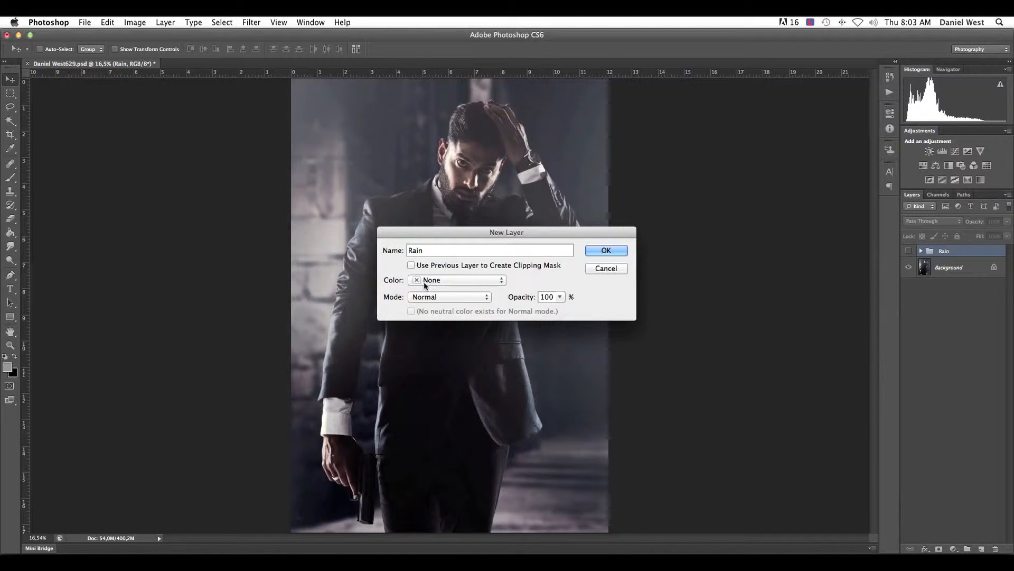
click(427, 297)
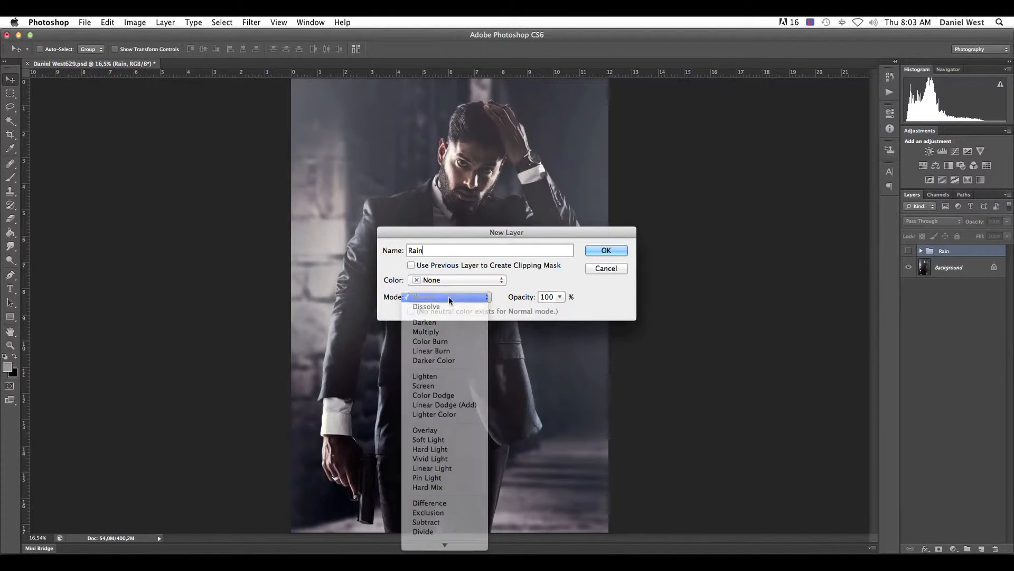
click(450, 298)
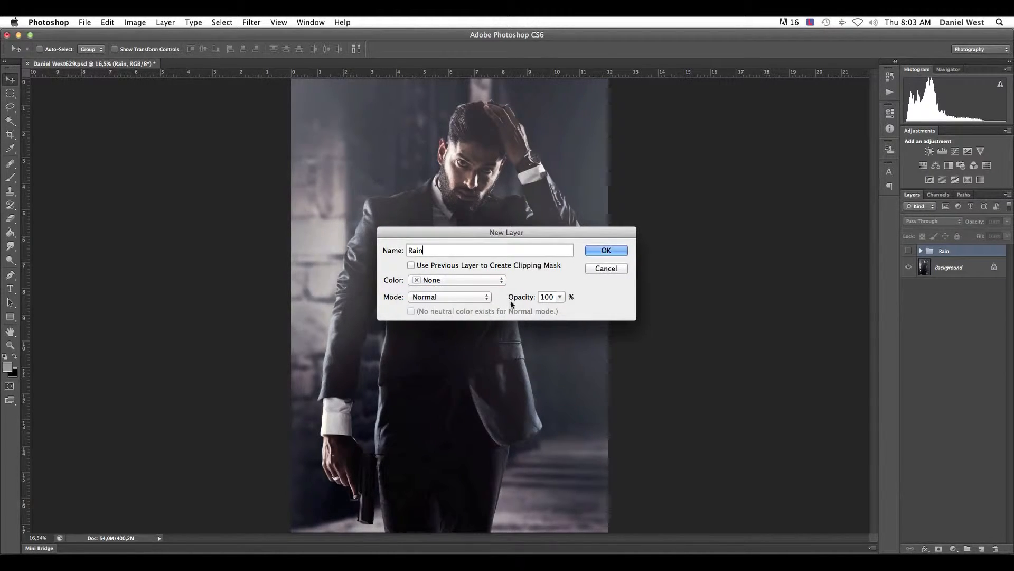
click(620, 253)
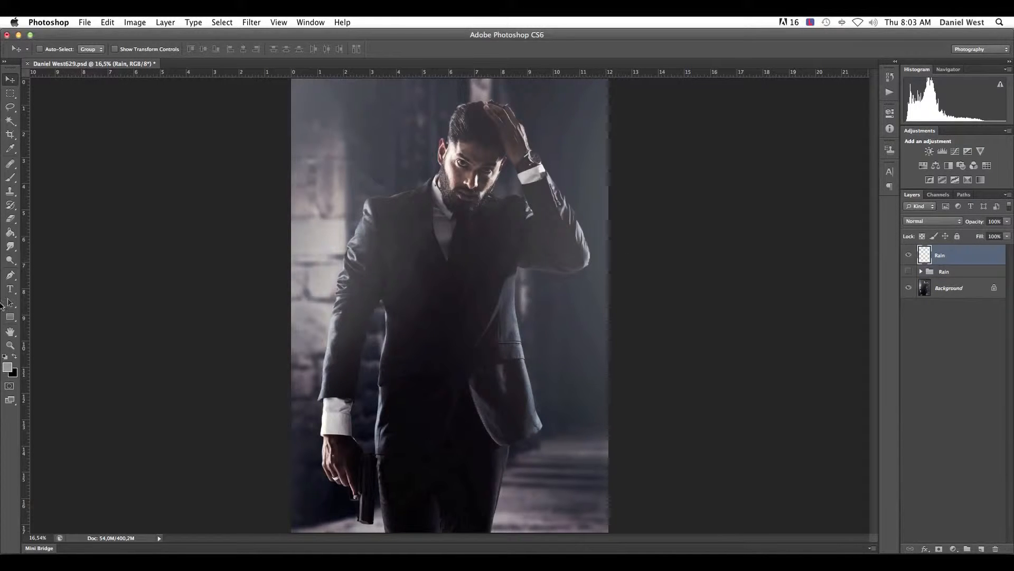
Fill the new Rain layer with the grey foreground colour #929496 using the Paint Bucket.
click(7, 366)
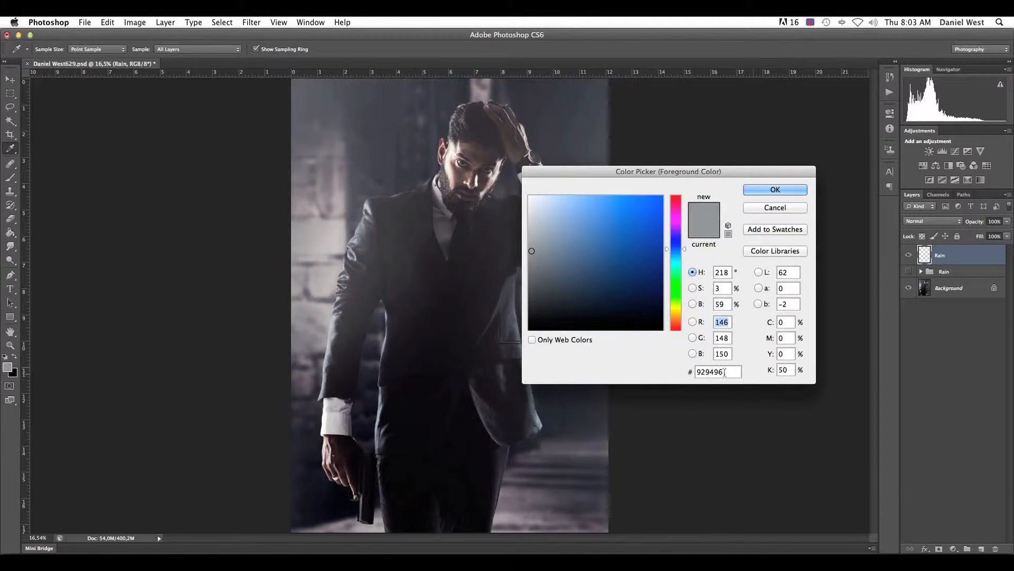
click(785, 370)
click(787, 322)
drag(723, 372, 672, 378)
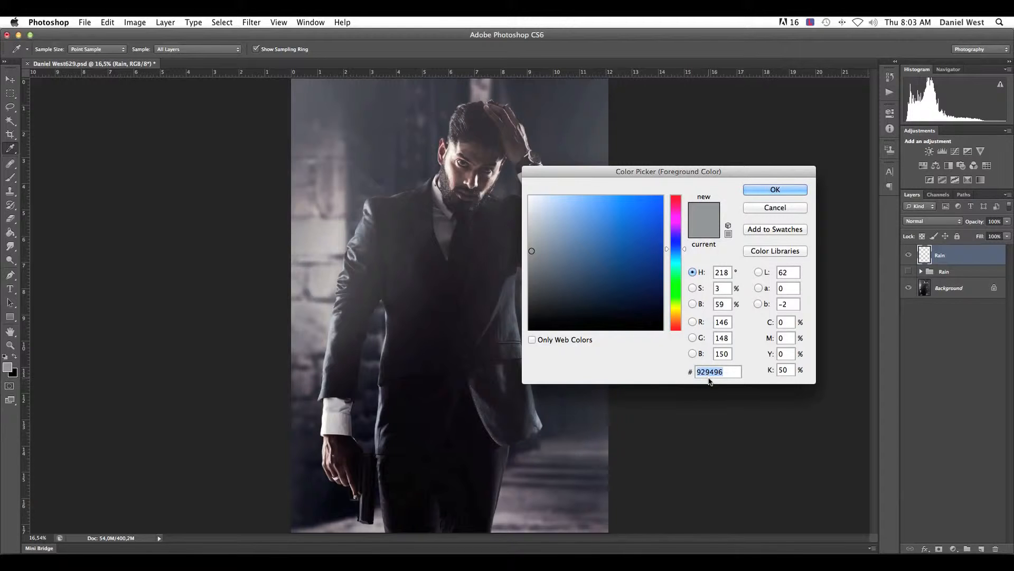
click(725, 372)
click(778, 191)
key(v)
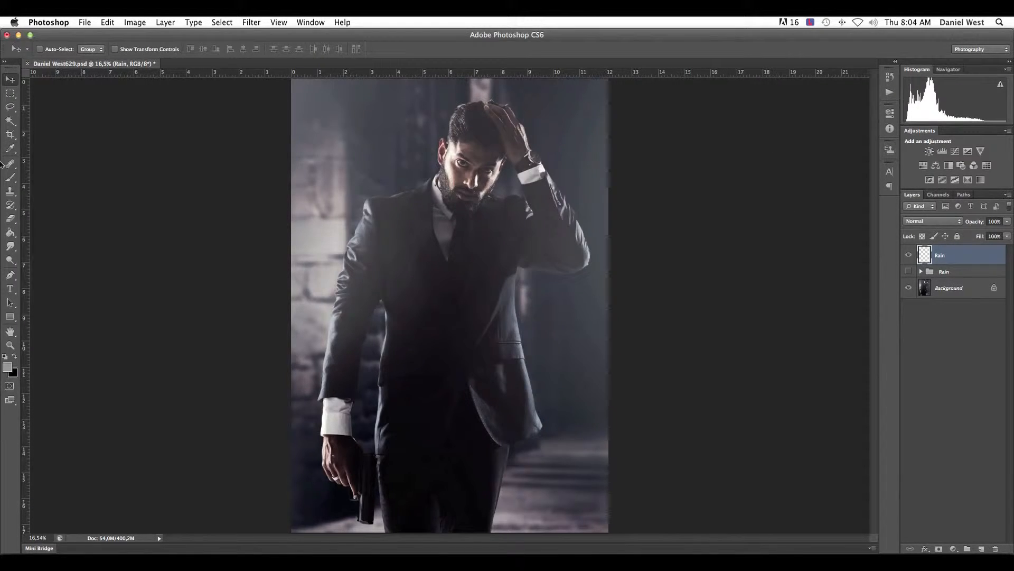
click(7, 233)
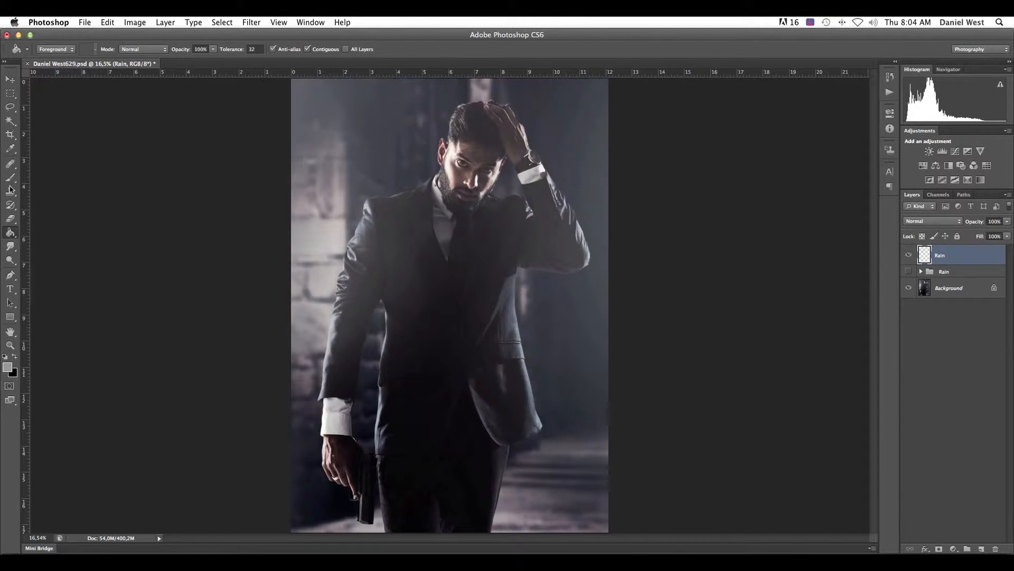
click(506, 199)
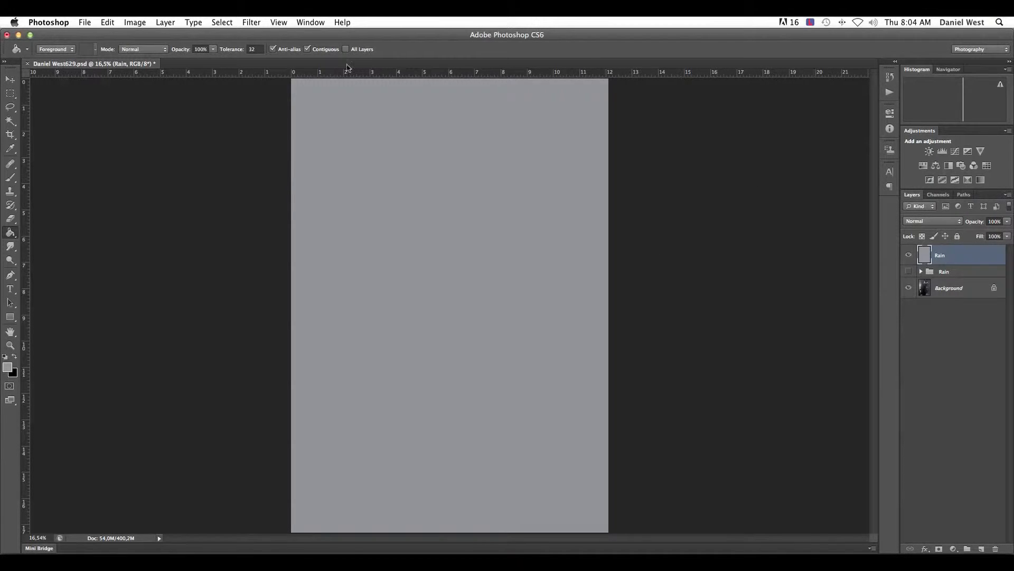
Apply the Add Noise filter to the Rain layer with an amount of 178.88%, Gaussian distribution and Monochromatic enabled.
click(252, 22)
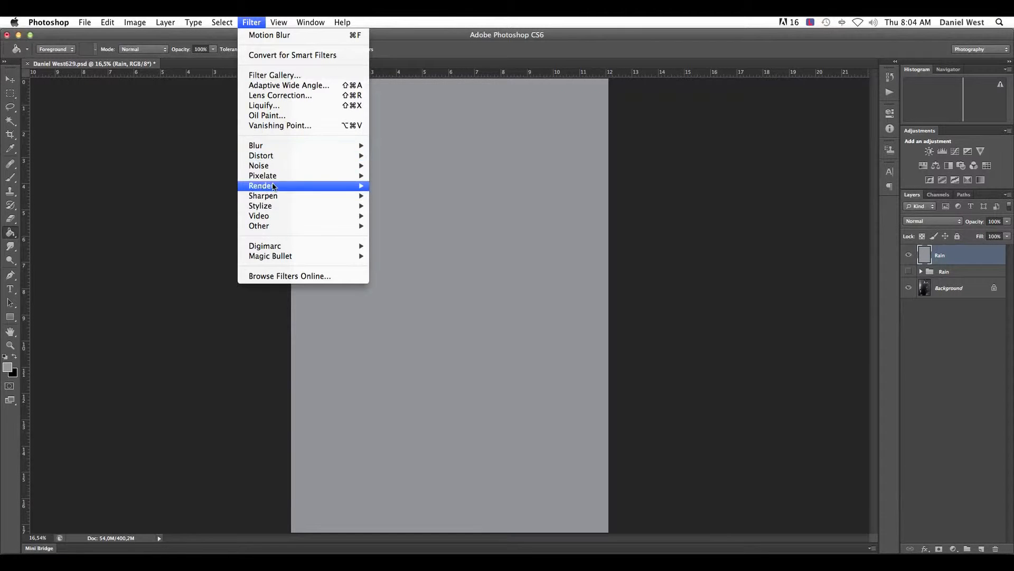
mouse_move(274, 165)
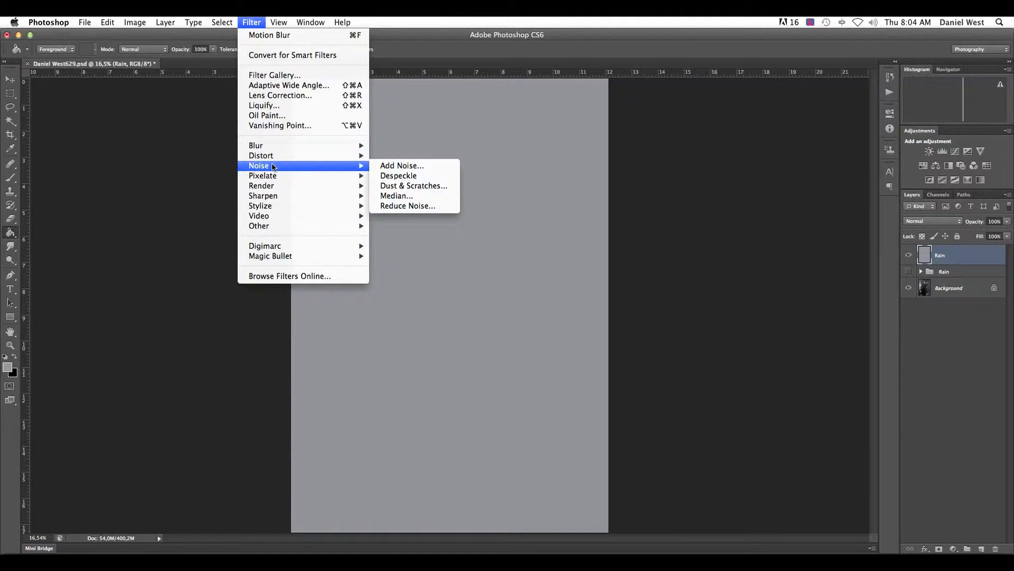
click(408, 167)
drag(461, 324, 426, 324)
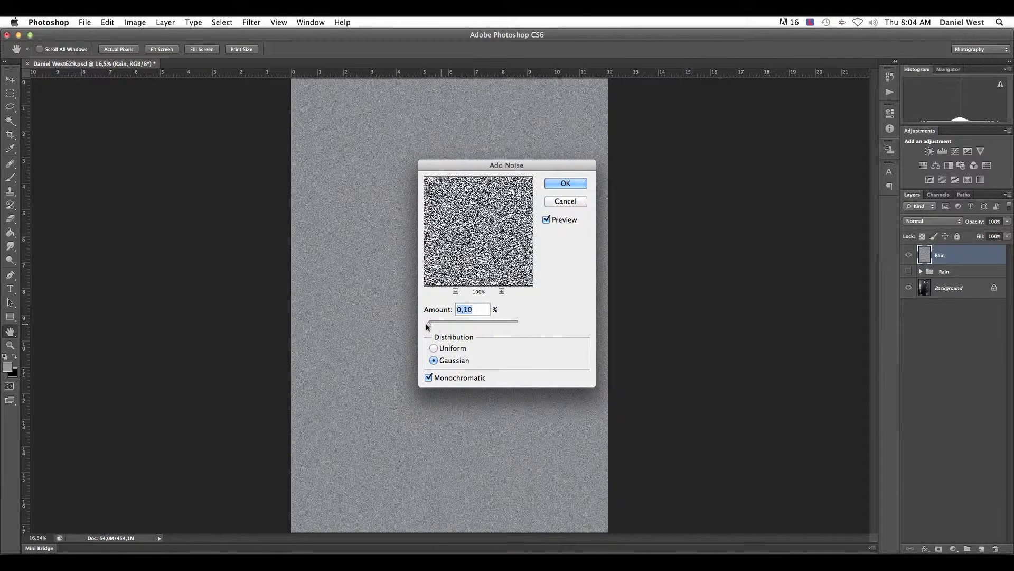
click(440, 348)
click(434, 360)
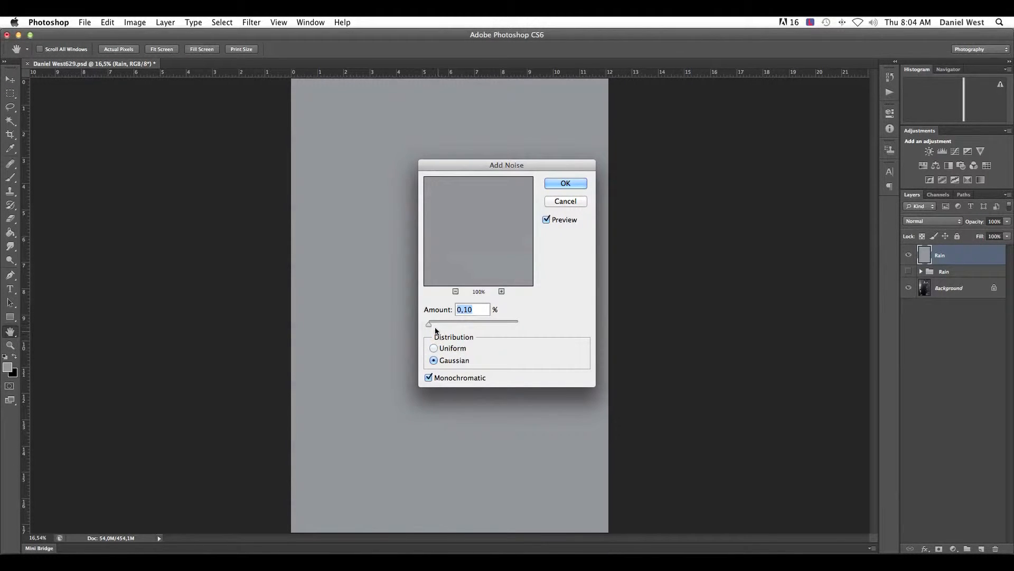
drag(453, 324, 457, 324)
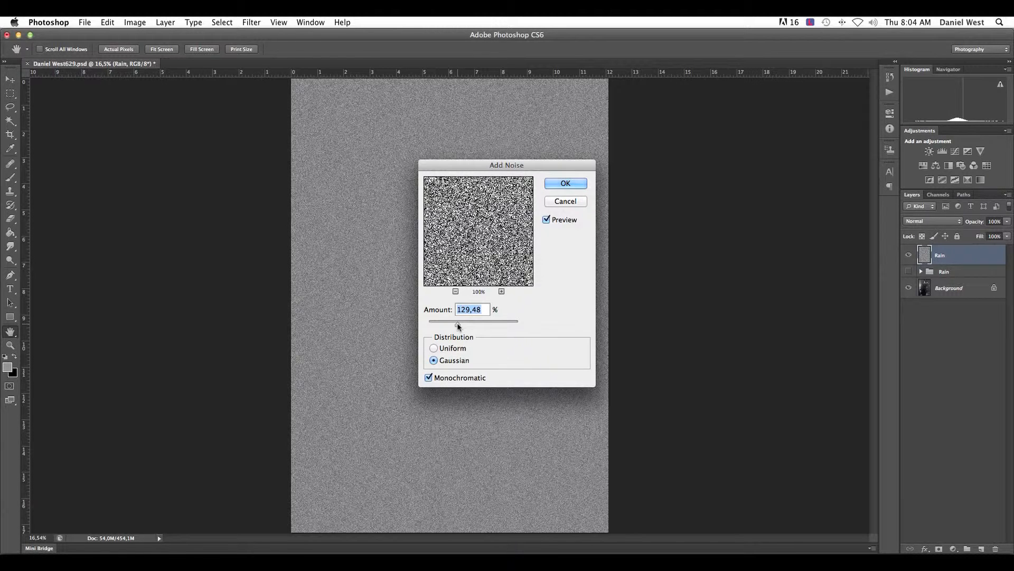
click(451, 351)
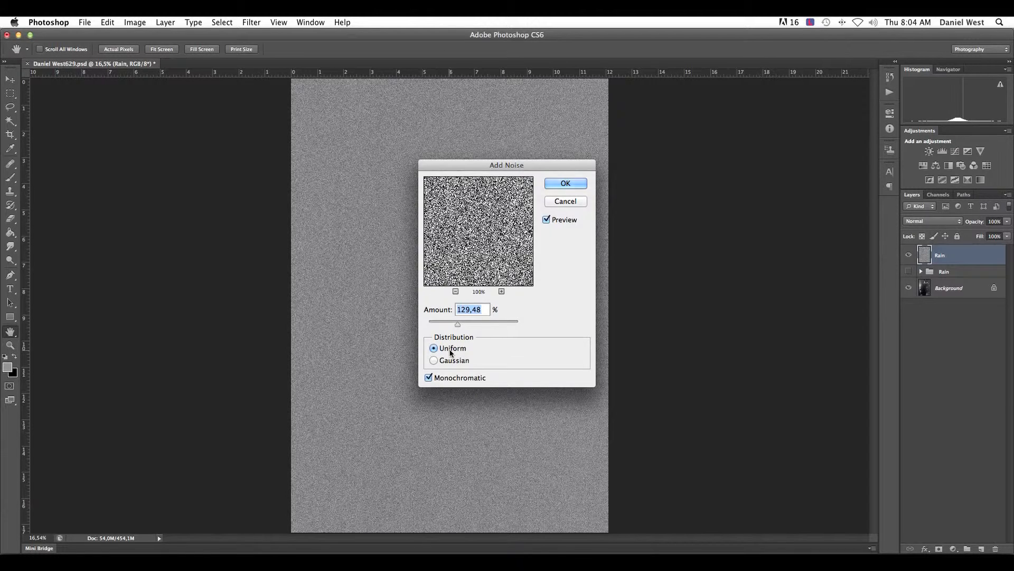
click(449, 360)
drag(461, 324, 472, 328)
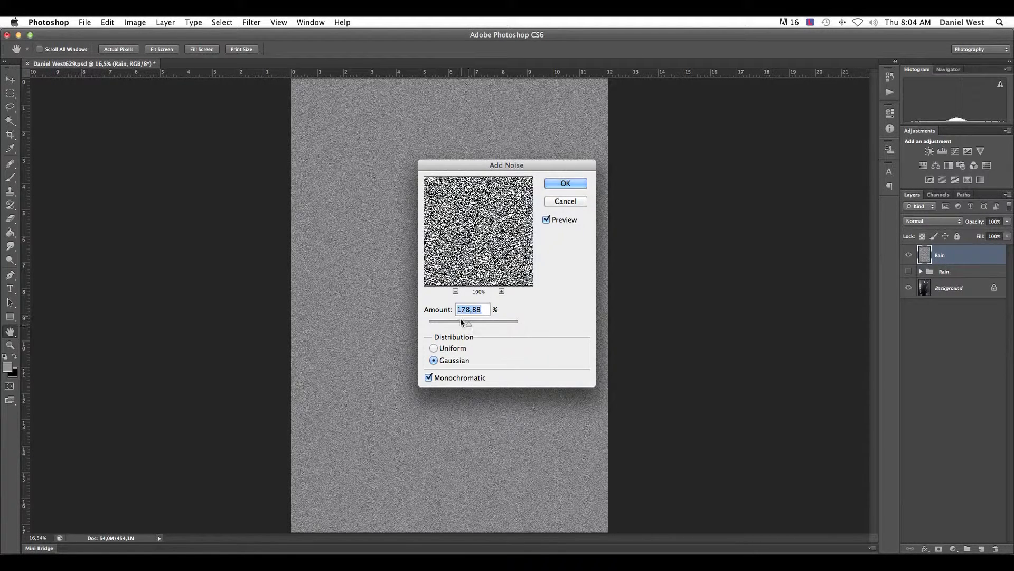
click(429, 378)
click(429, 378)
click(566, 185)
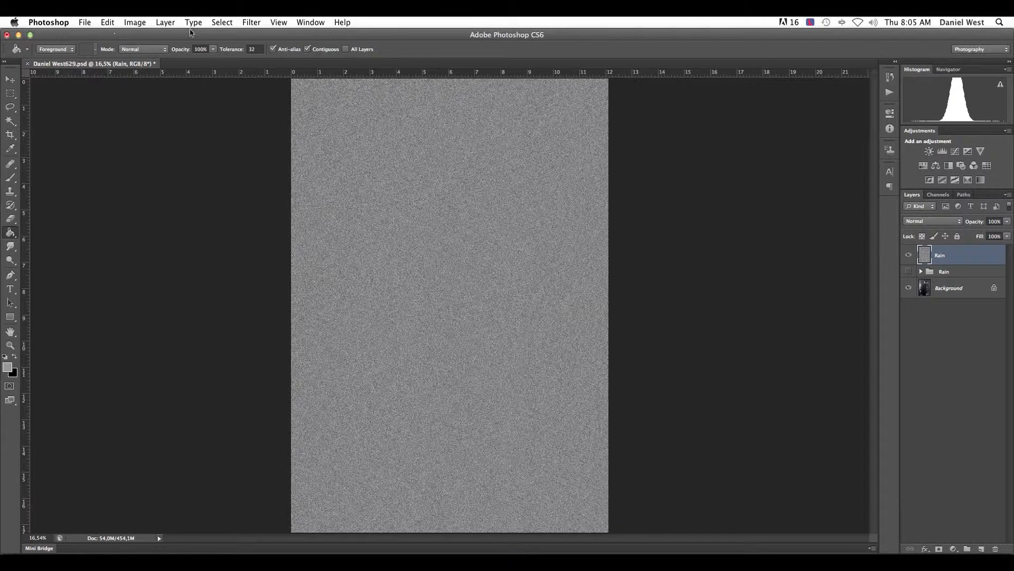
Open the Motion Blur filter for the Rain layer and preview blur angles of 45, 90, 0 and 55 degrees.
click(238, 24)
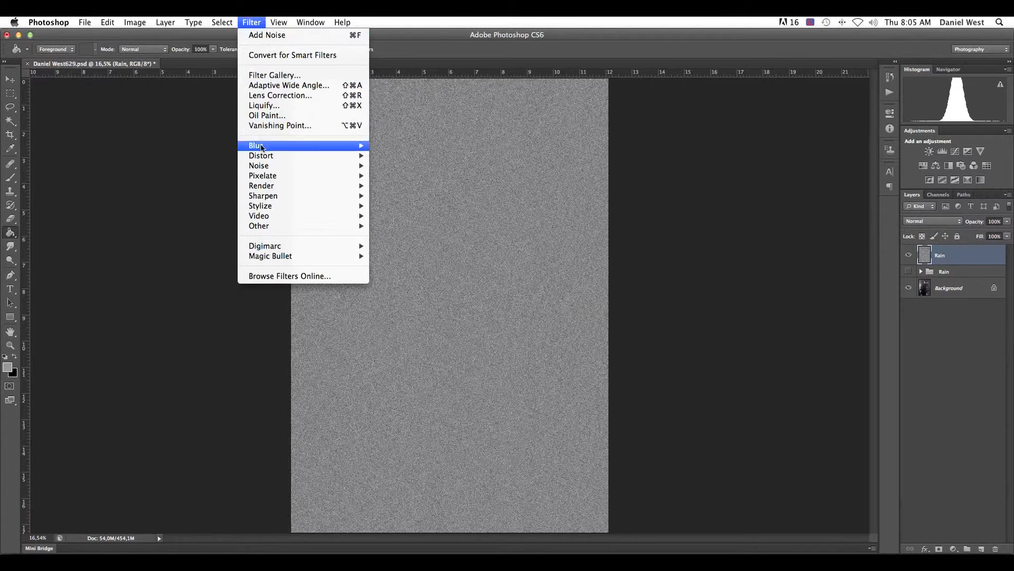
mouse_move(263, 149)
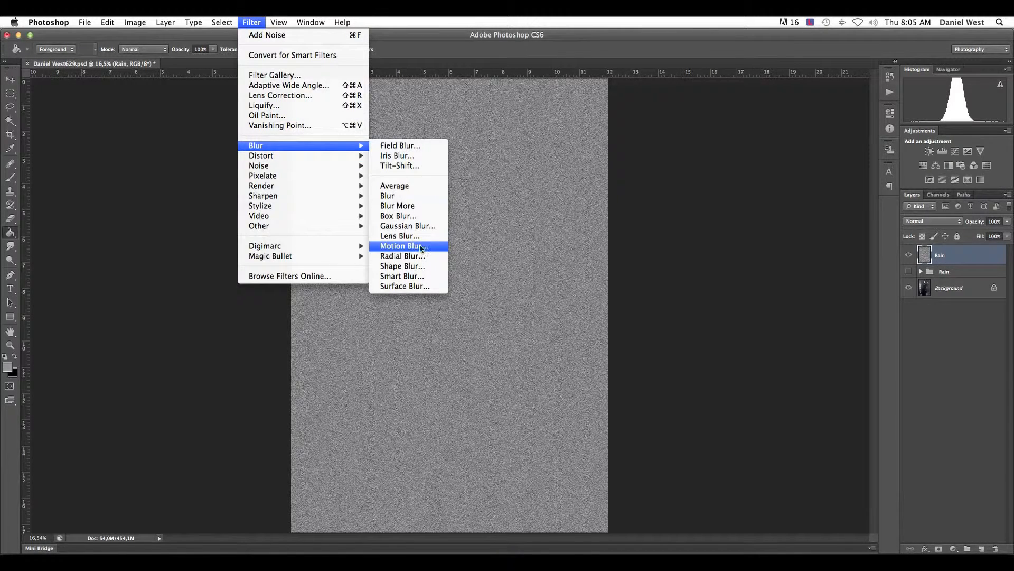
click(404, 246)
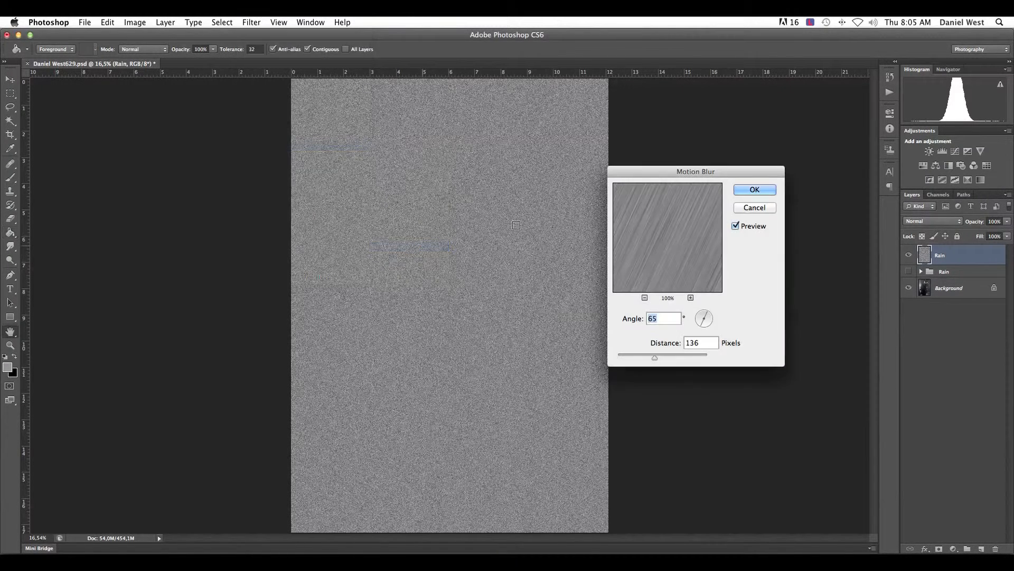
text(45)
double_click(655, 319)
text(90)
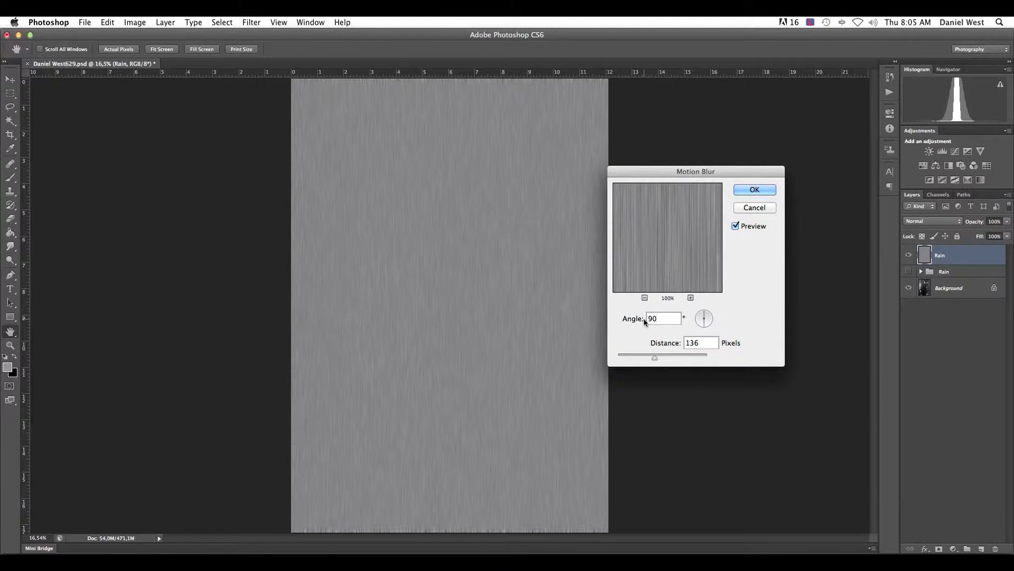
double_click(666, 318)
text(0)
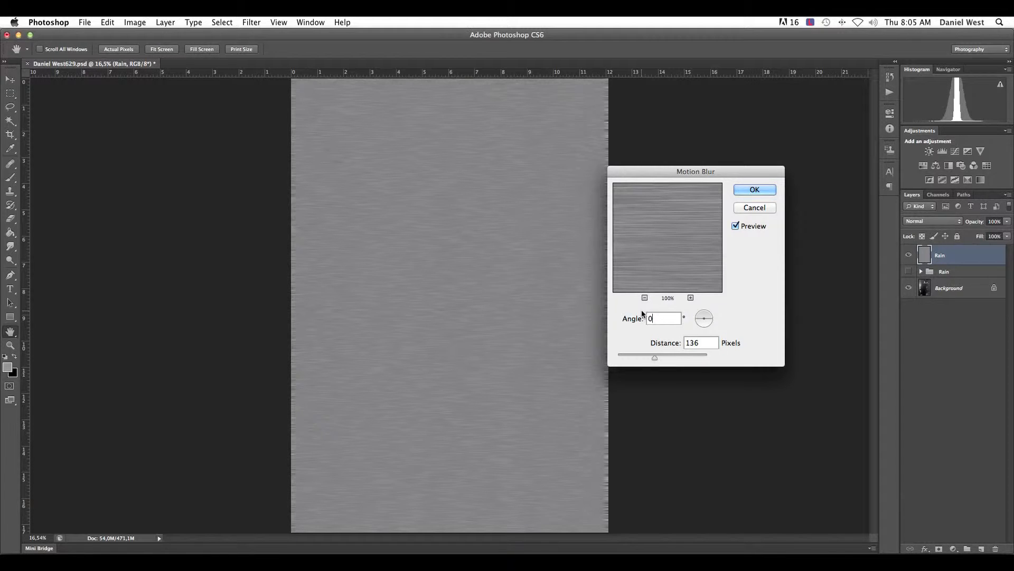
text(55)
Adjust the motion blur angle to 69 degrees so the rain streaks slant.
click(700, 324)
drag(701, 324, 691, 300)
drag(702, 317, 704, 315)
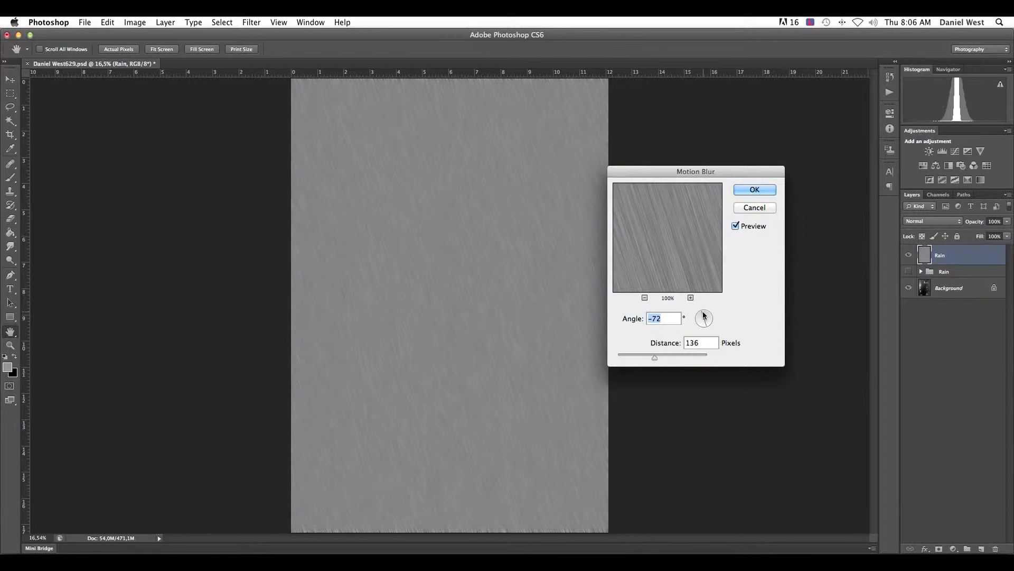
drag(703, 316, 706, 314)
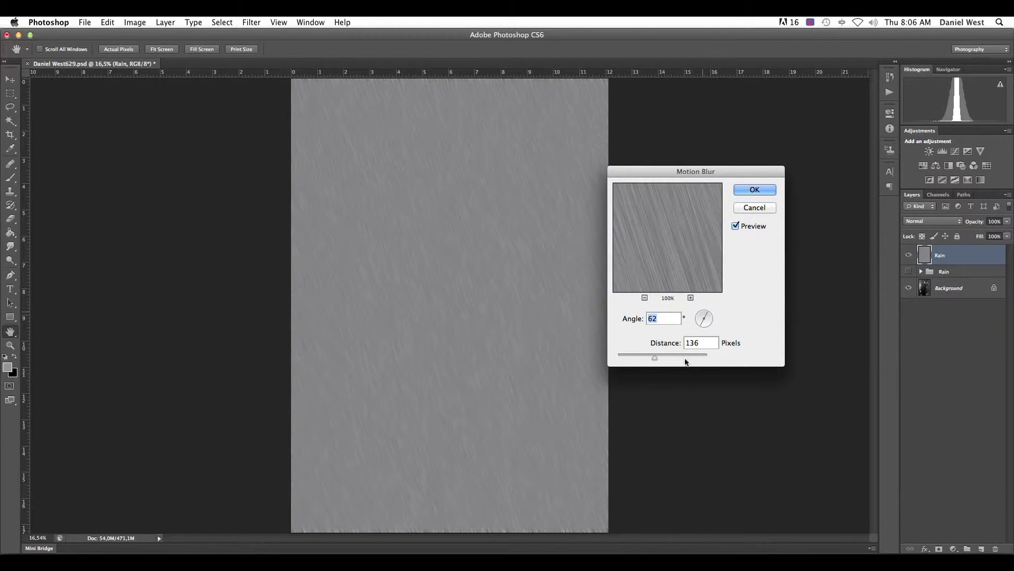
click(702, 326)
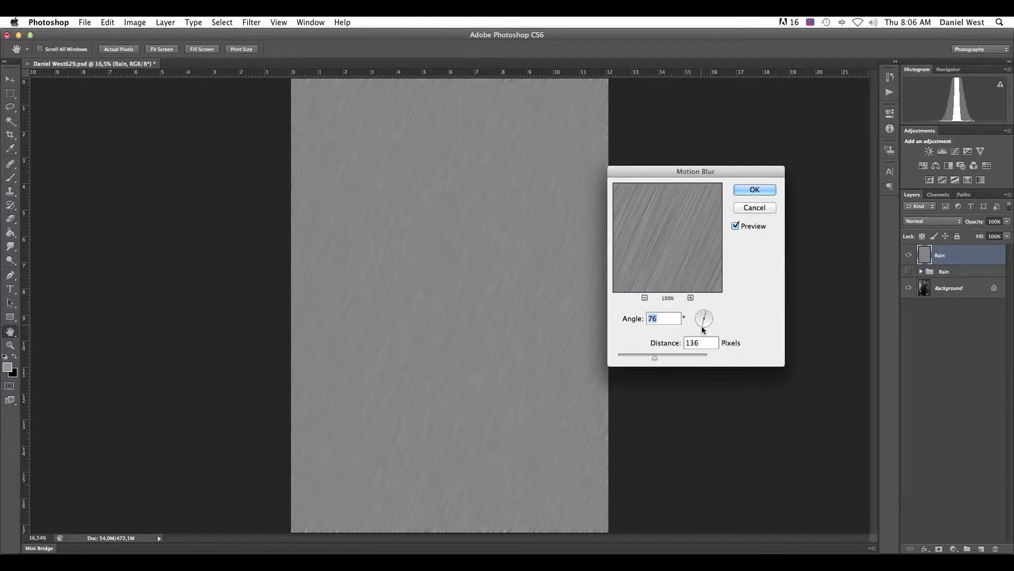
click(700, 325)
Set the motion blur distance to 144 pixels and apply the blur to the Rain layer.
drag(657, 361, 593, 357)
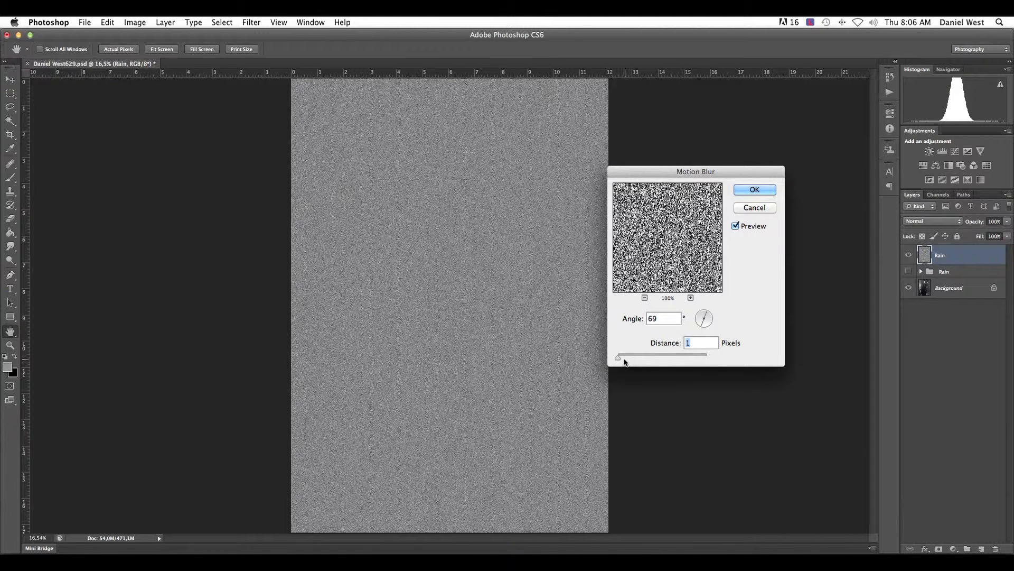
click(690, 298)
click(690, 297)
click(691, 297)
click(690, 297)
click(644, 297)
click(645, 297)
click(645, 298)
click(644, 297)
click(645, 298)
click(645, 298)
click(645, 298)
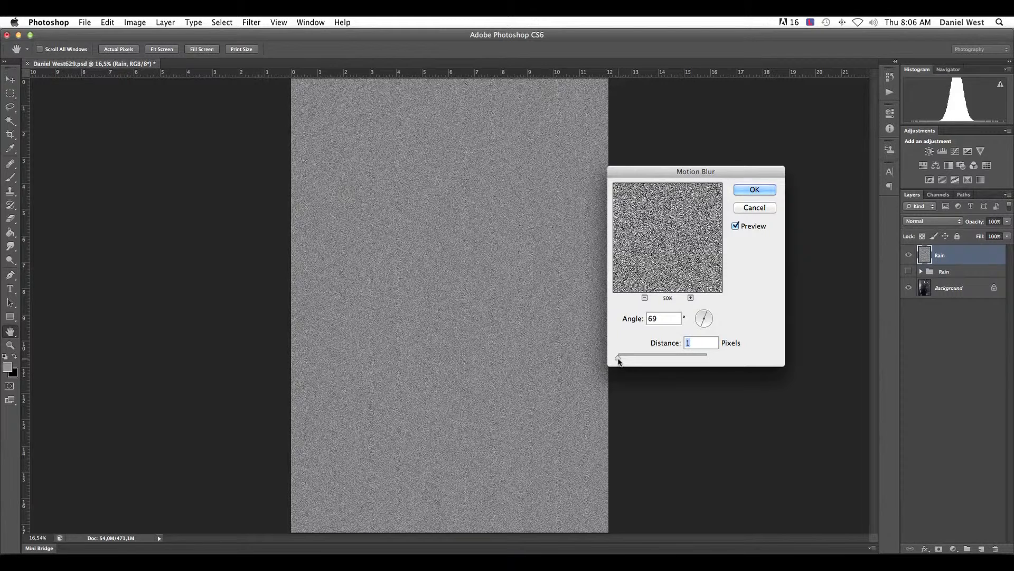
drag(618, 361, 657, 361)
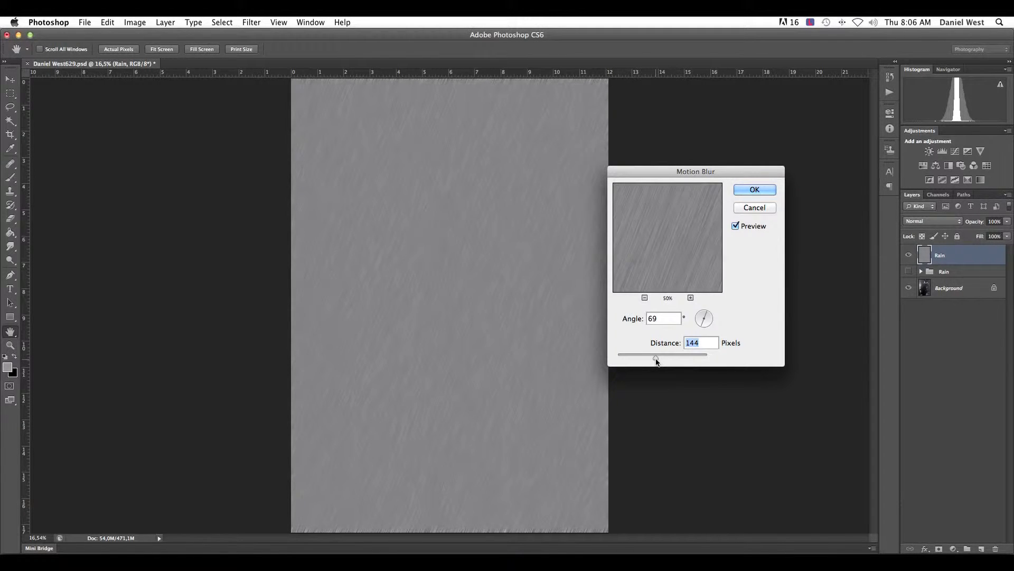
click(753, 189)
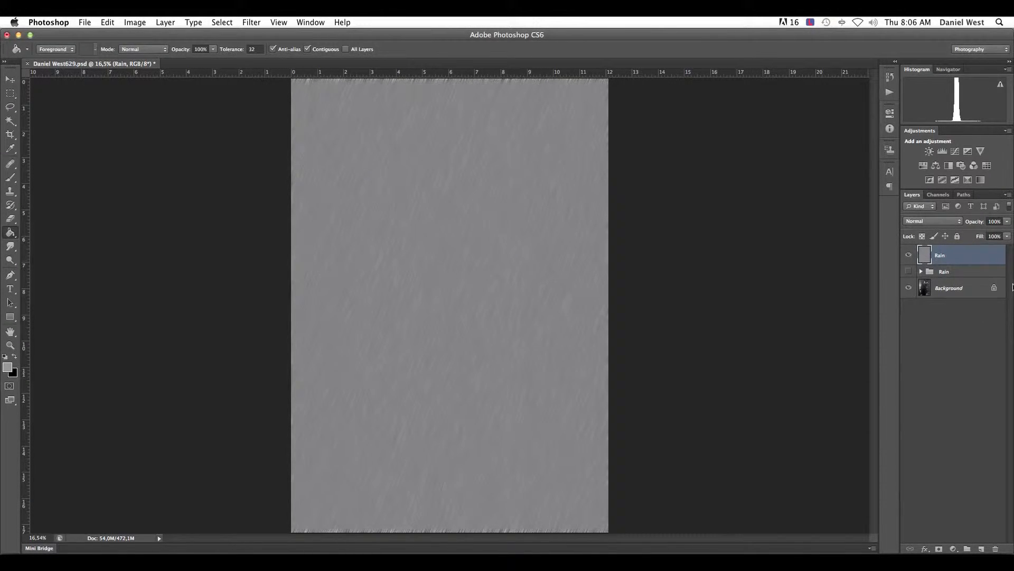
Change the Rain layer's blending mode to Screen.
click(945, 221)
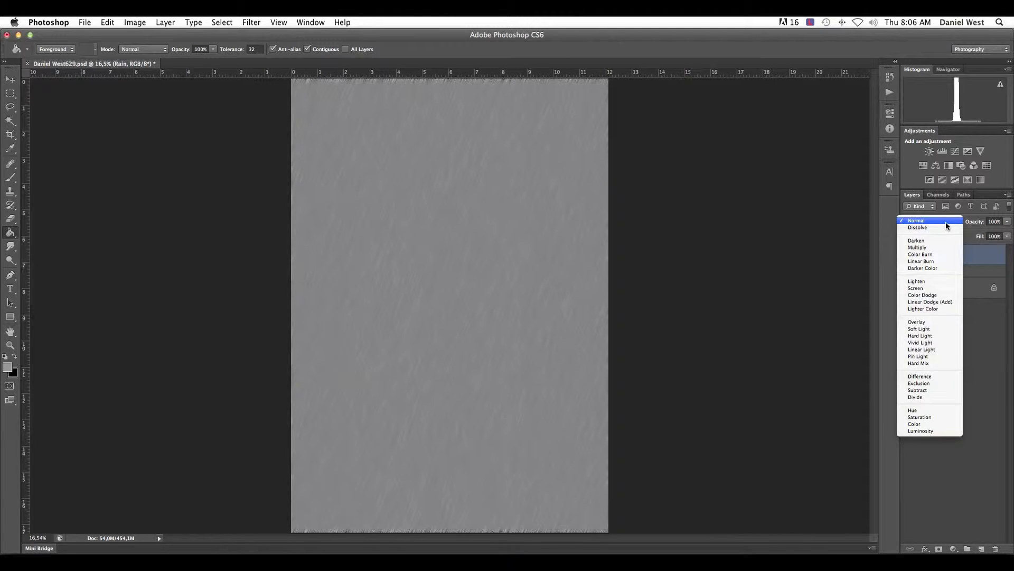
click(995, 267)
click(943, 221)
click(931, 289)
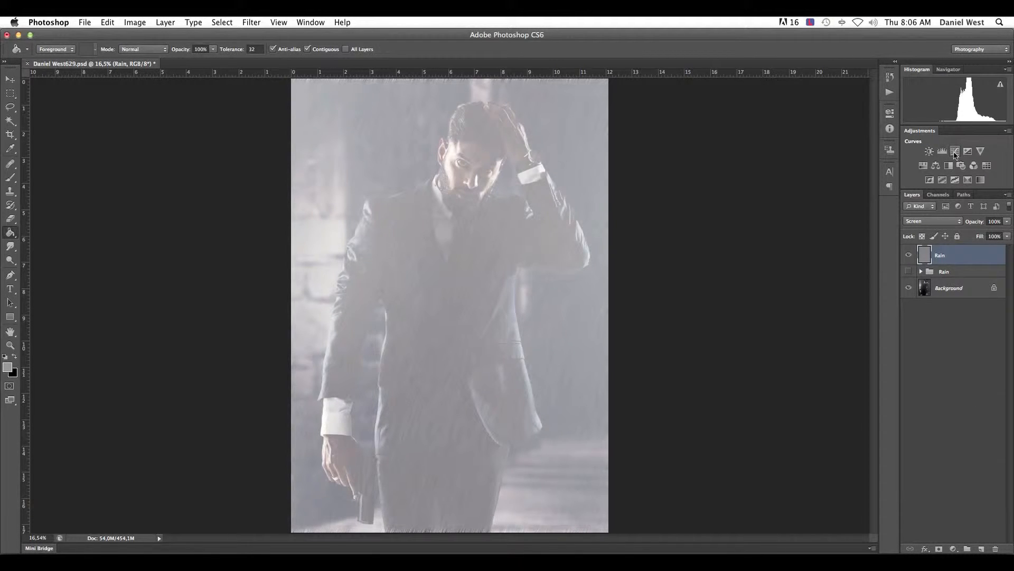
Add a Curves adjustment layer above the Rain layer.
click(954, 549)
click(959, 428)
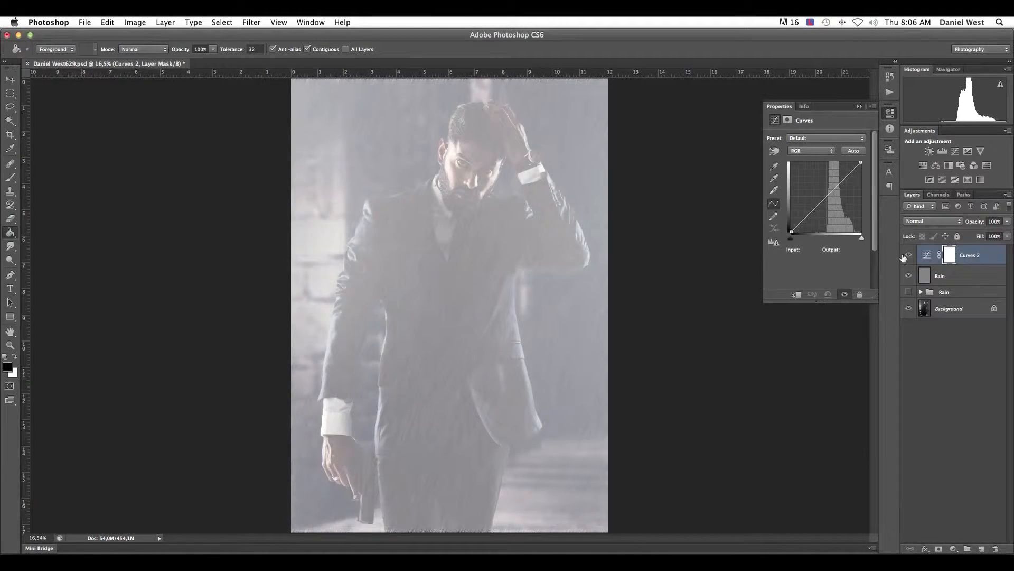
Clip the Curves adjustment to the Rain layer and shape a steep curve with points near input 154/output 43 and input 189/output 171.
alt+click(930, 261)
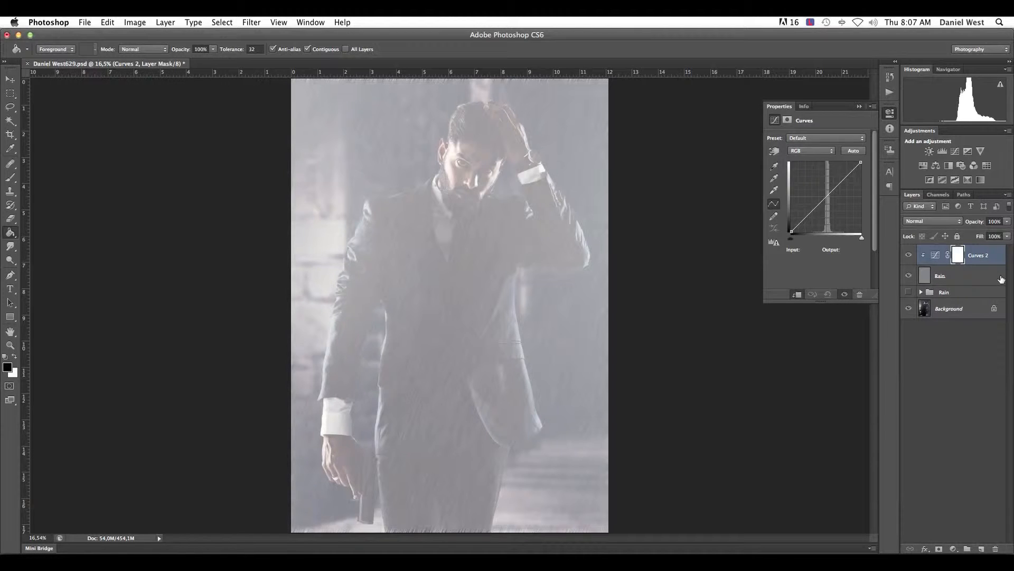
click(810, 213)
click(848, 176)
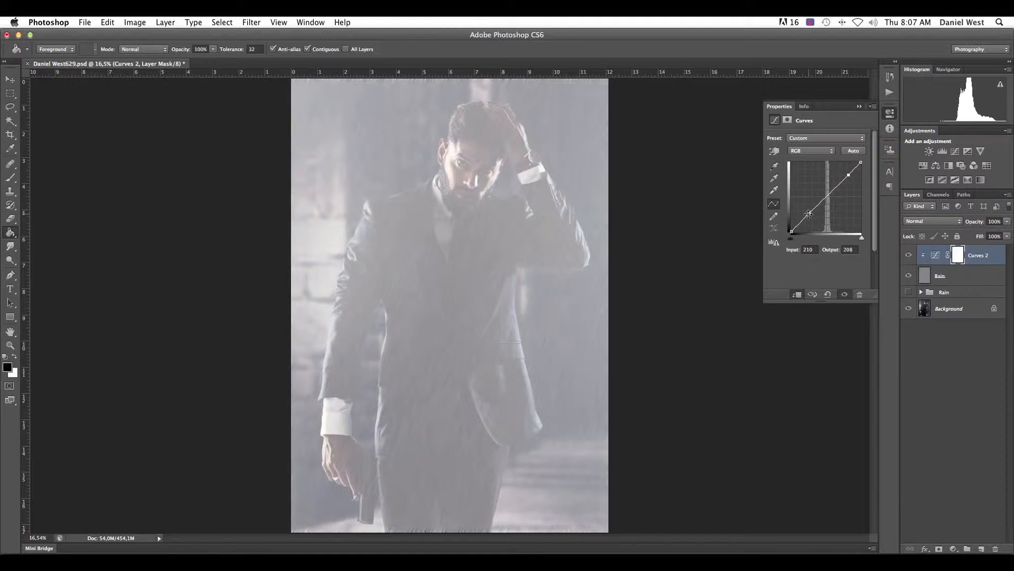
drag(809, 213, 833, 219)
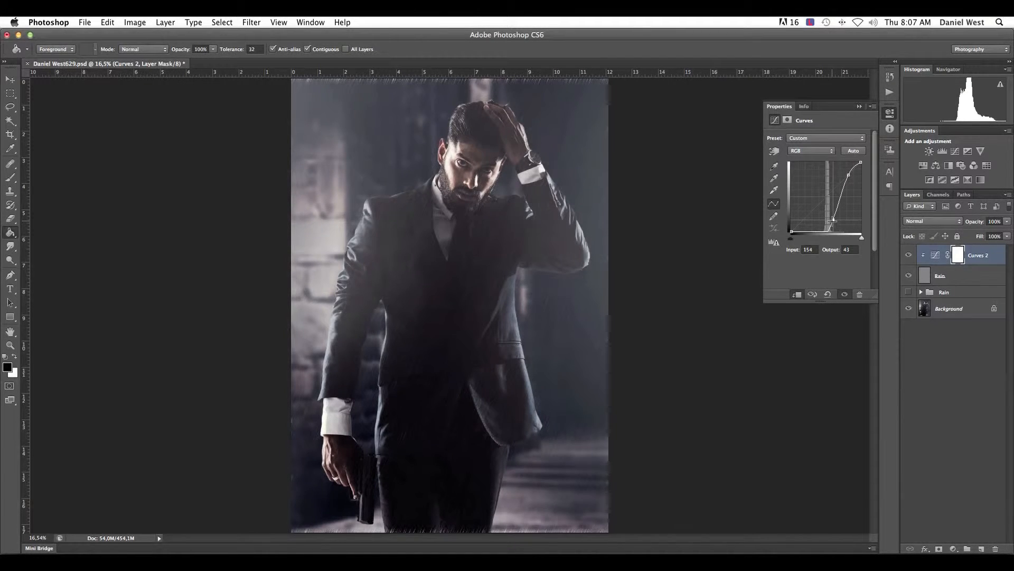
drag(849, 174, 843, 185)
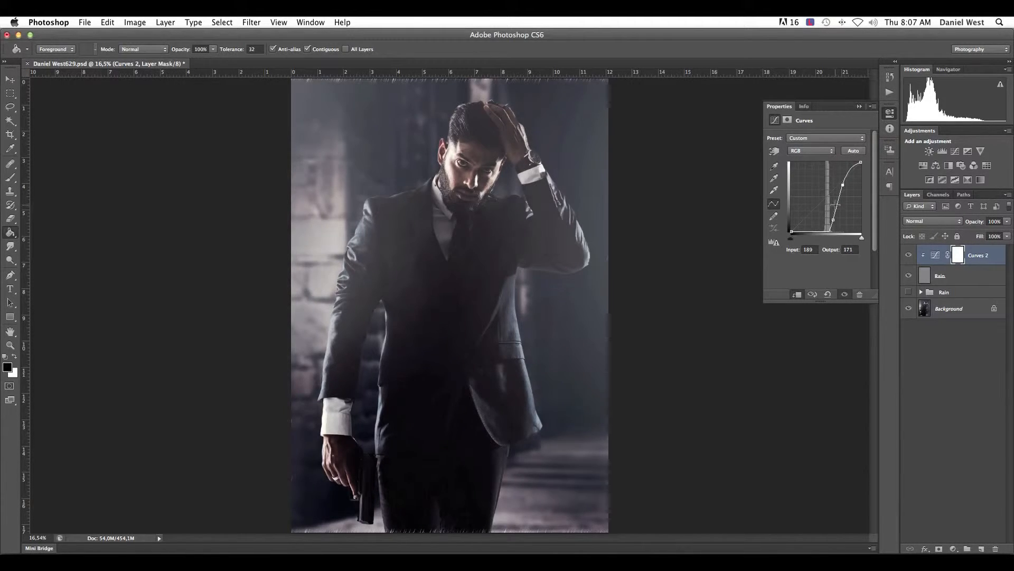
Fine-tune the lower and upper points of the rain curve with small shifts and collapse the curve settings.
drag(833, 220, 833, 221)
drag(832, 221, 832, 221)
drag(842, 184, 842, 186)
click(860, 106)
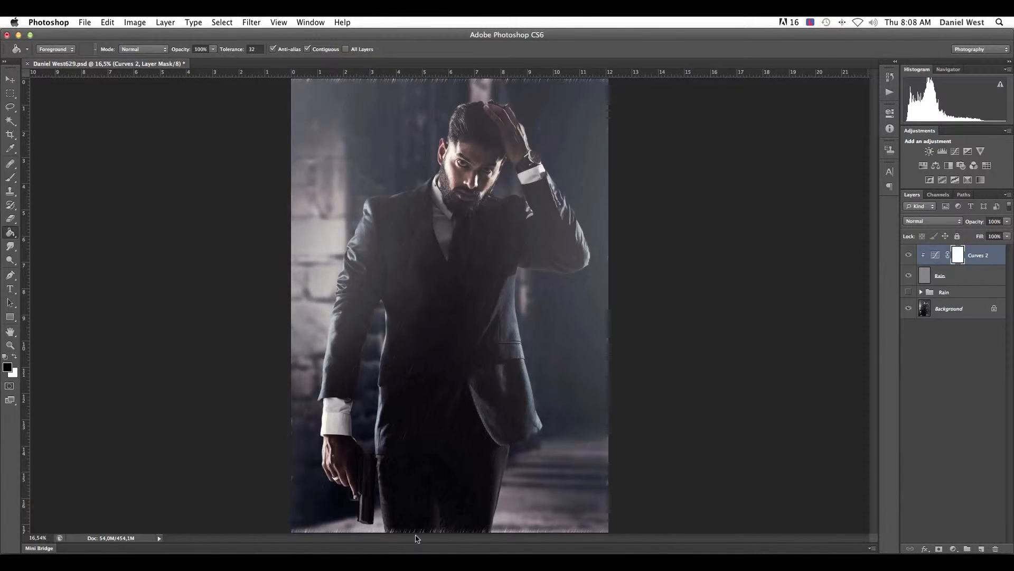
Scale the Rain layer proportionally from its centre to about 197% so its streaked borders fall outside the photo.
key(super+equal)
key(super+equal)
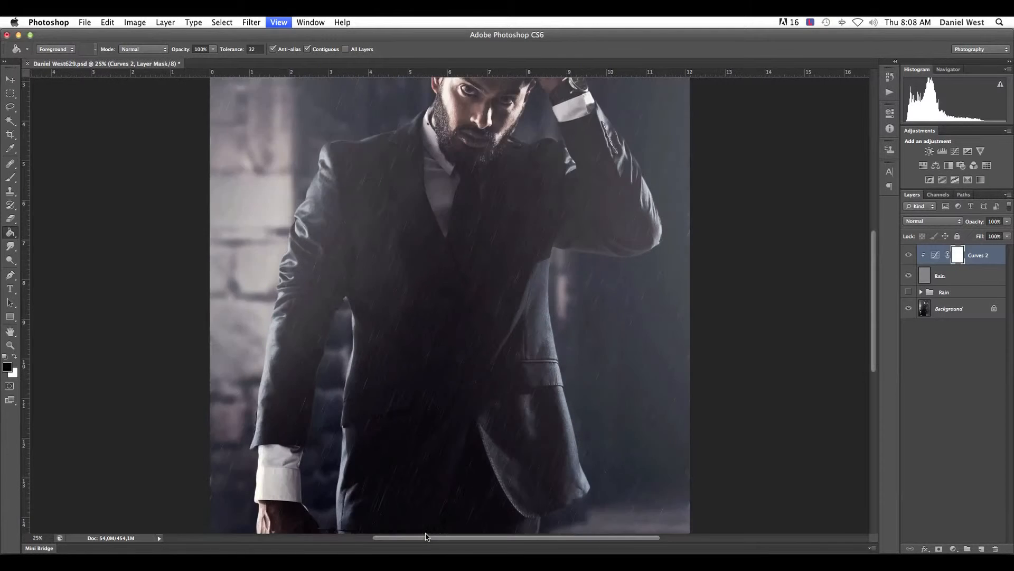
drag(448, 508, 453, 211)
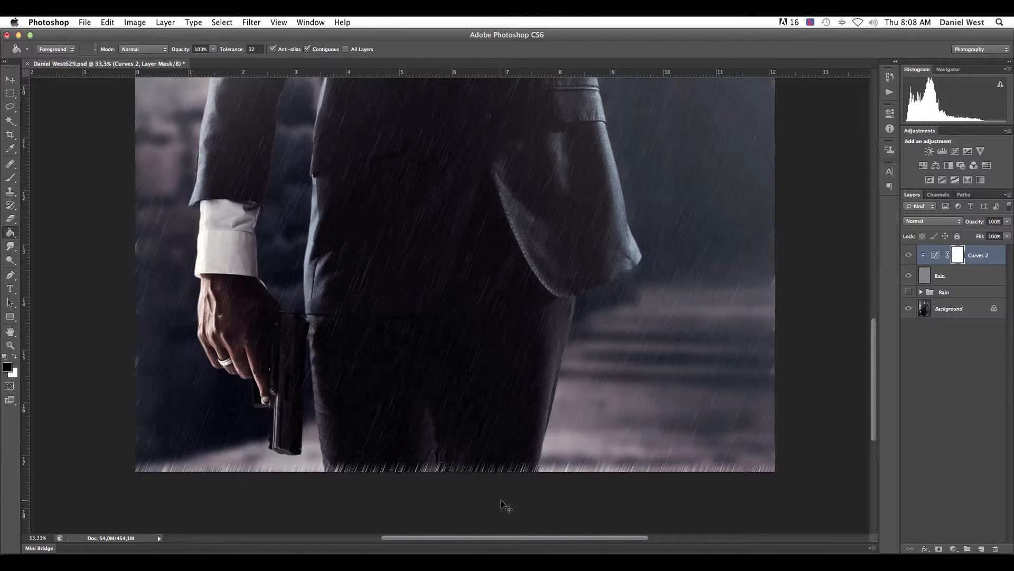
key(super+minus)
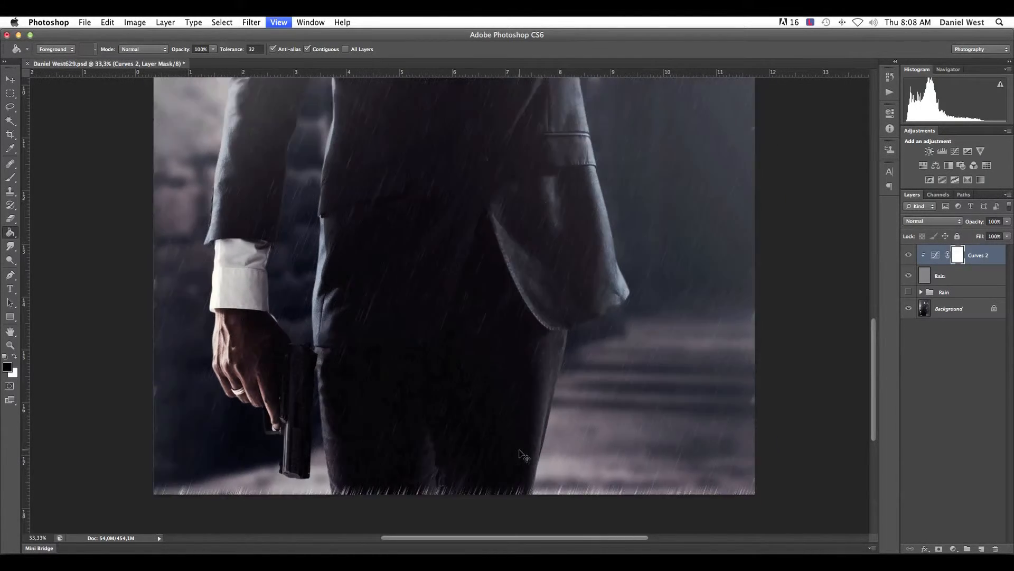
key(super+minus)
key(super+minus)
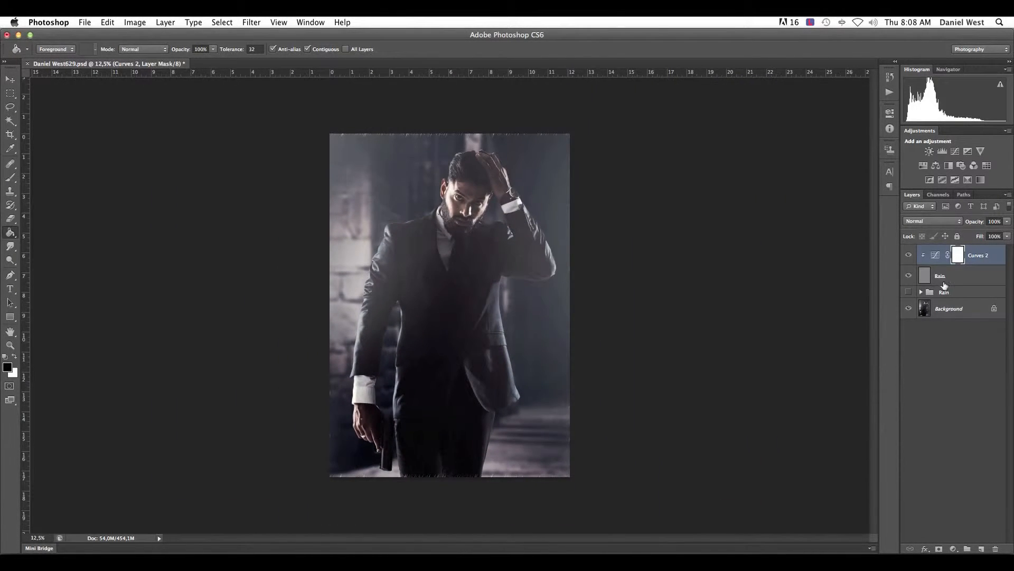
click(925, 277)
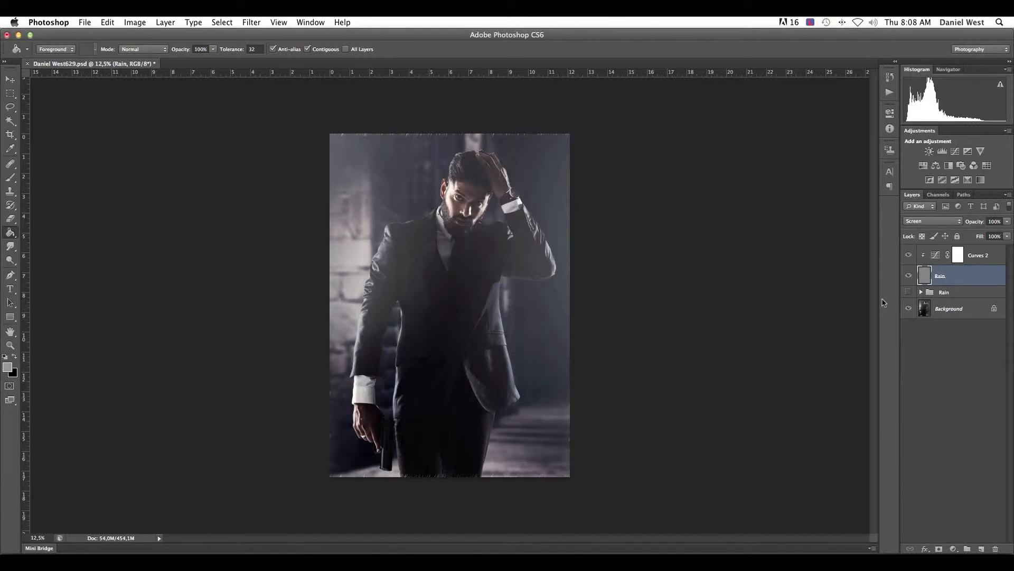
key(super+t)
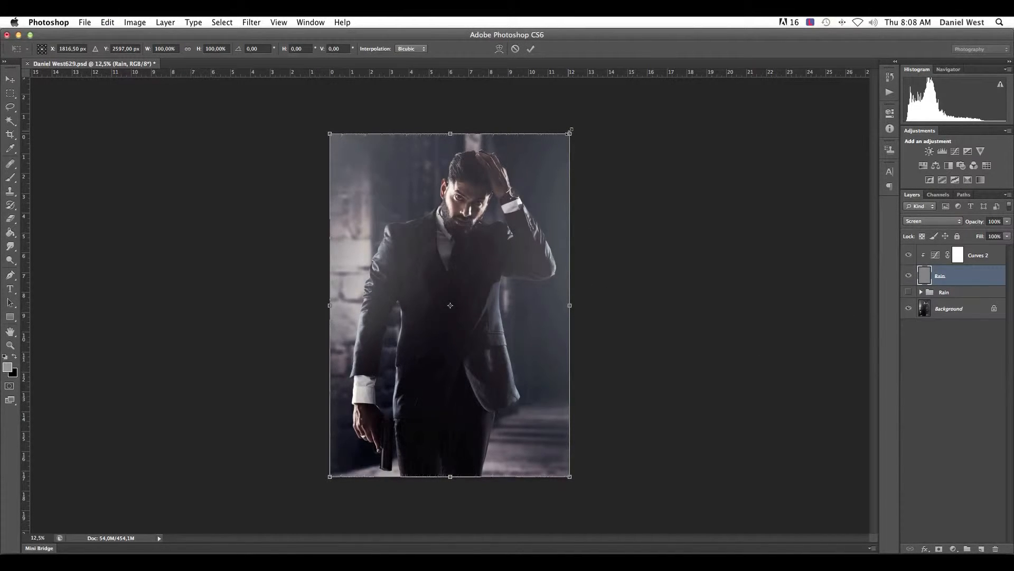
drag(570, 131, 841, 75)
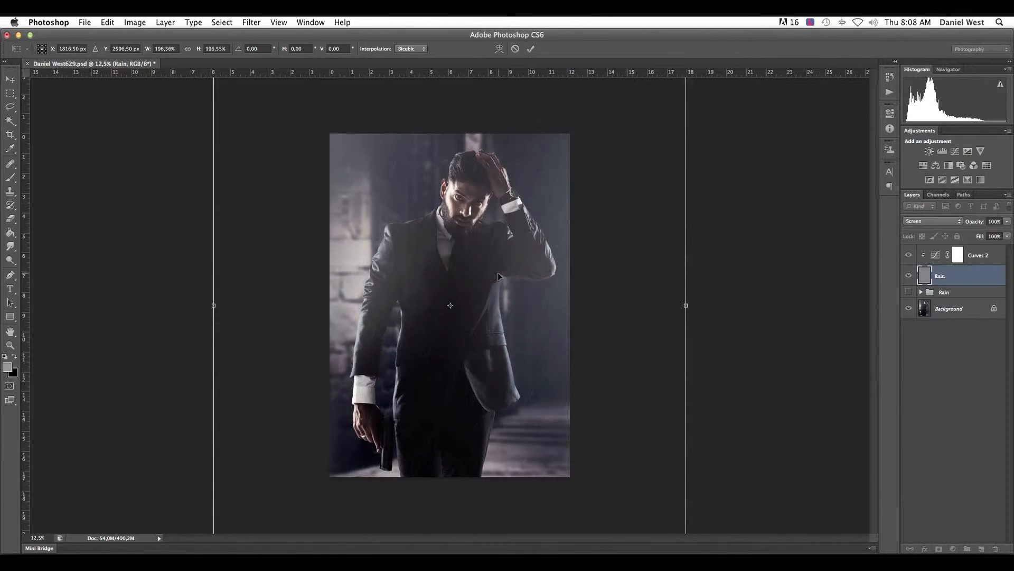
key(Return)
click(908, 275)
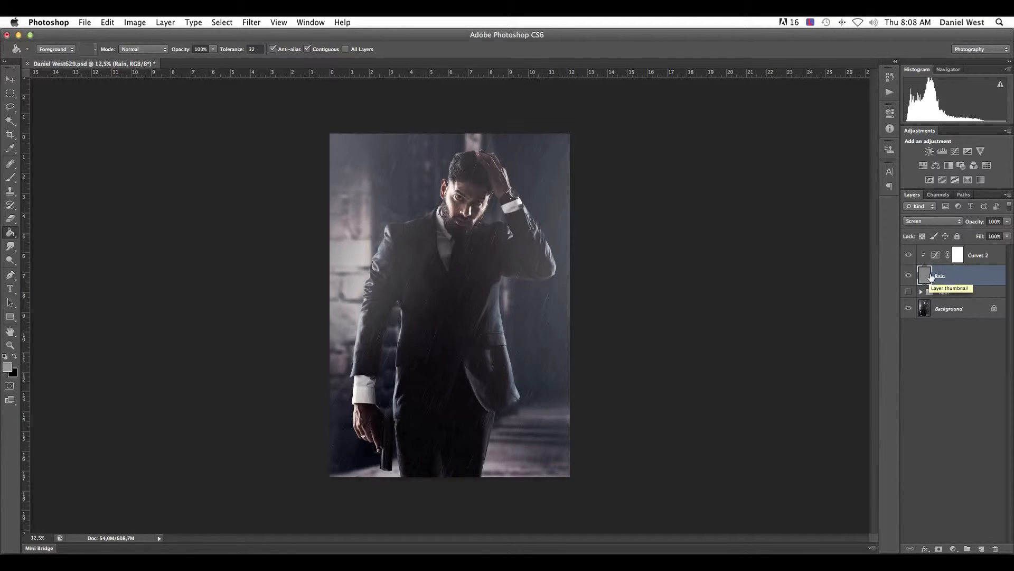
Reopen the Curves adjustment clipped to the enlarged Rain layer and nudge its lower point to thin the rain slightly.
click(957, 255)
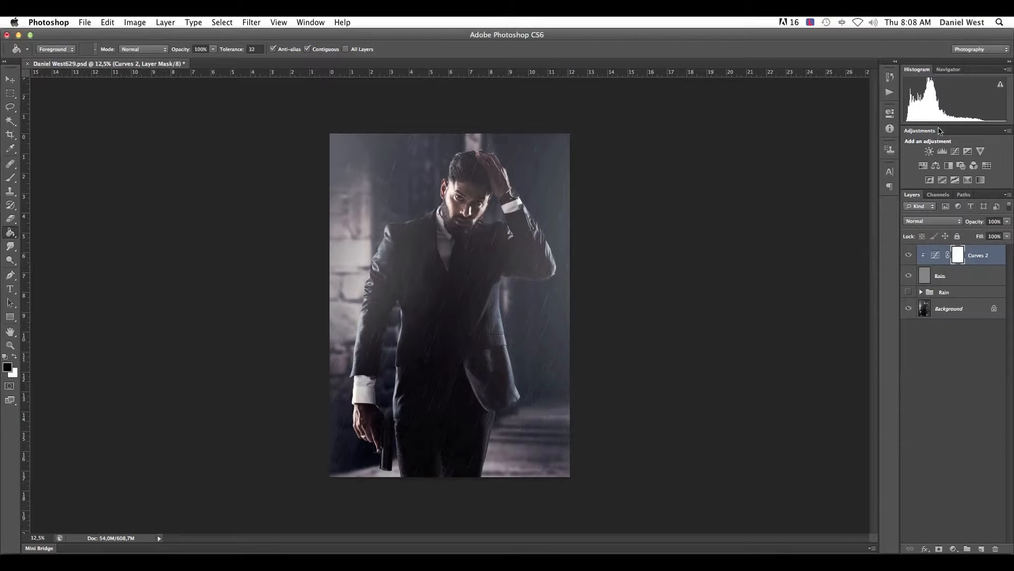
click(938, 256)
double_click(940, 258)
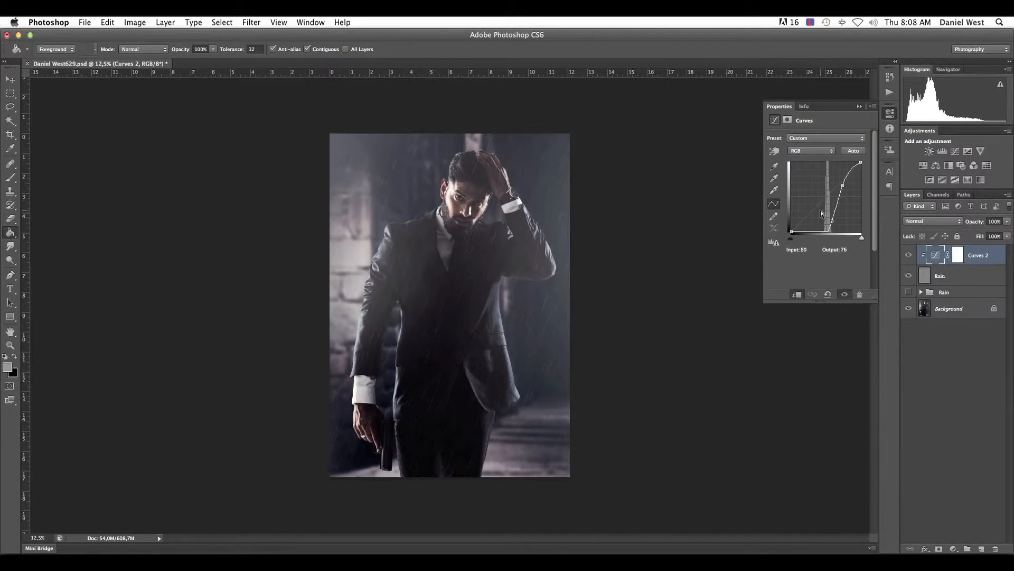
click(834, 222)
drag(834, 222, 833, 222)
Duplicate the Rain layer together with its clipped Curves adjustment twice to build up denser rain.
click(925, 276)
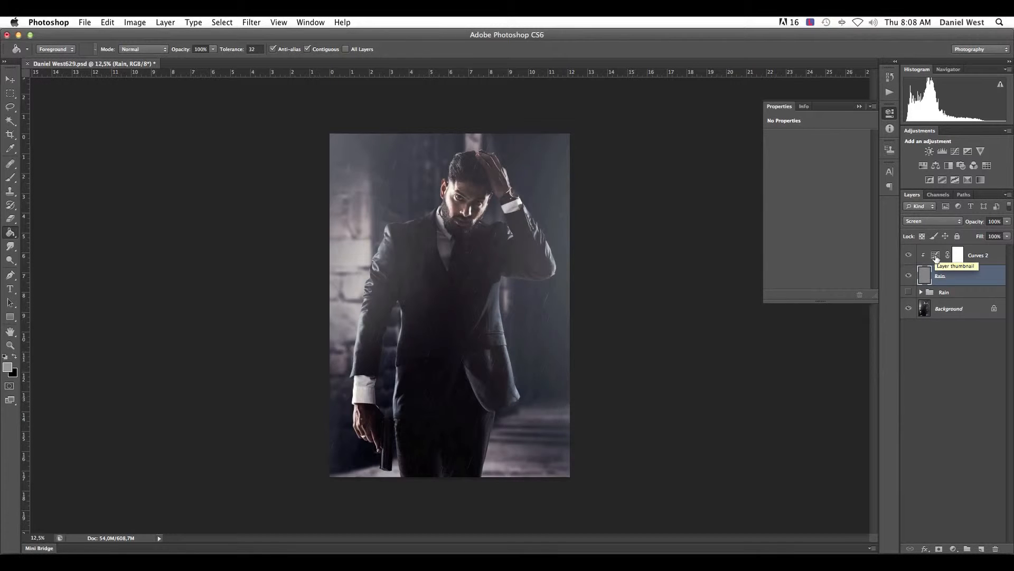
shift+click(937, 257)
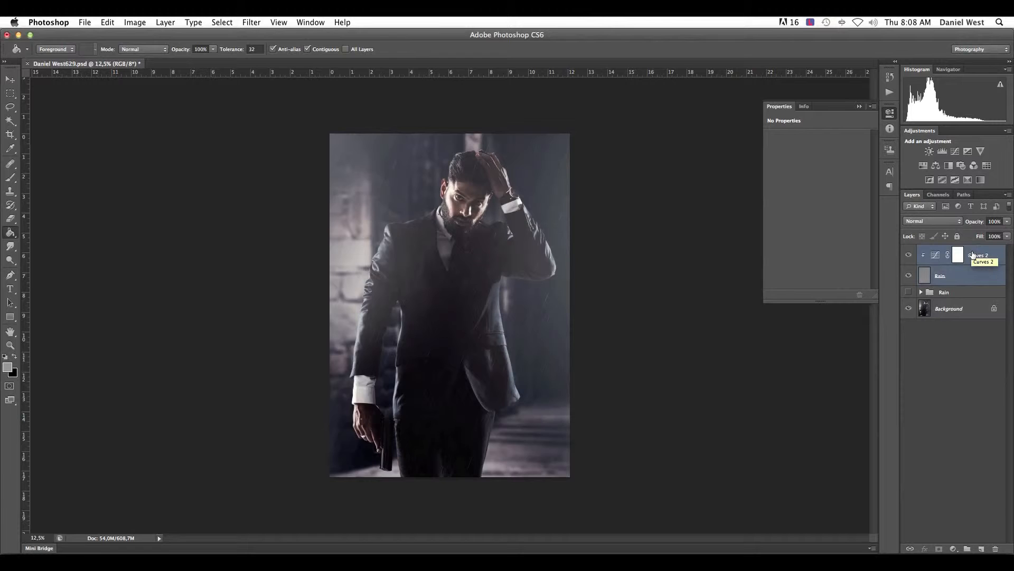
key(super+j)
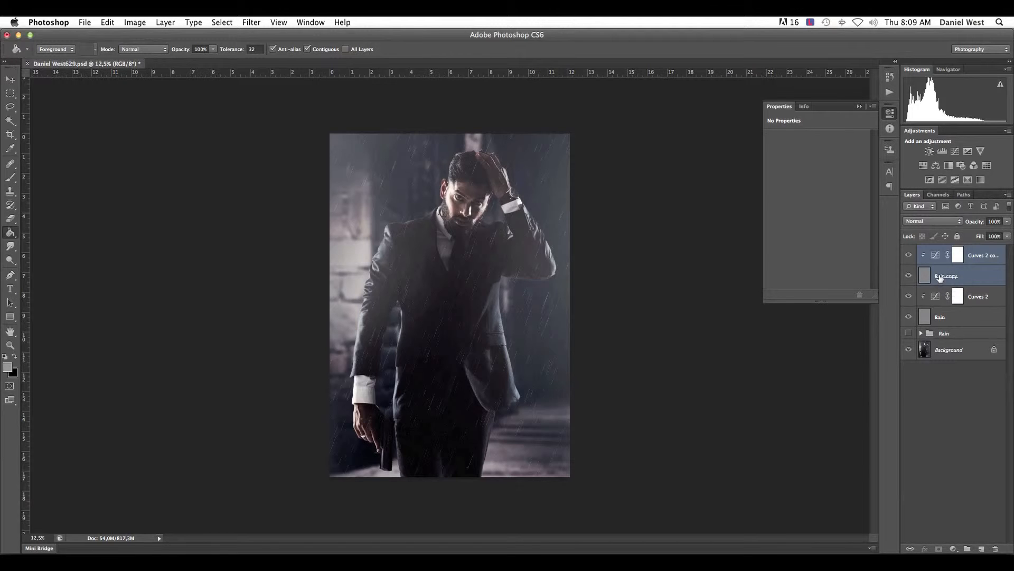
key(super+j)
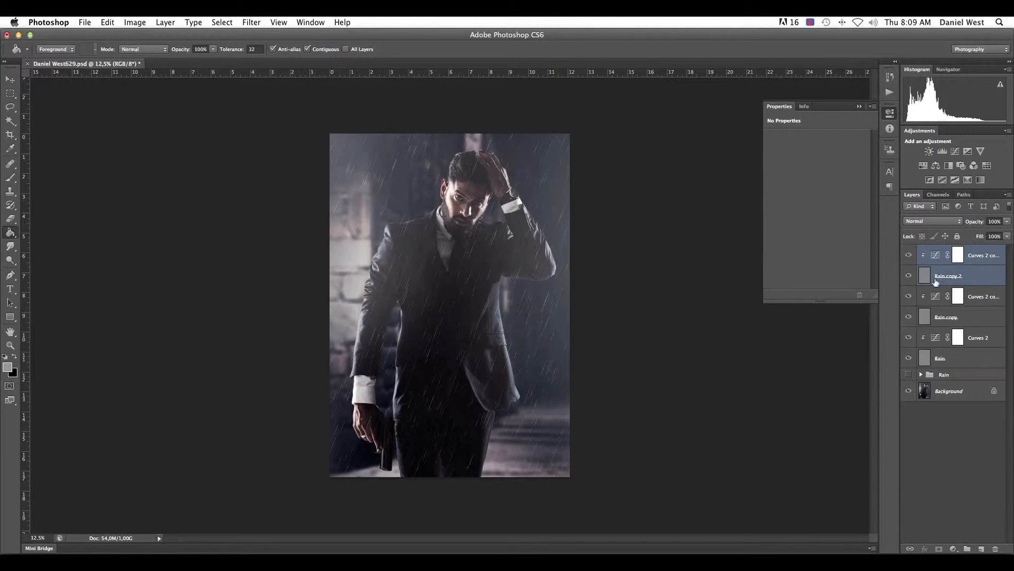
drag(933, 276, 934, 293)
Scale the Rain copy 2 layer down proportionally from its centre to about 65%, still covering the whole photo.
click(925, 276)
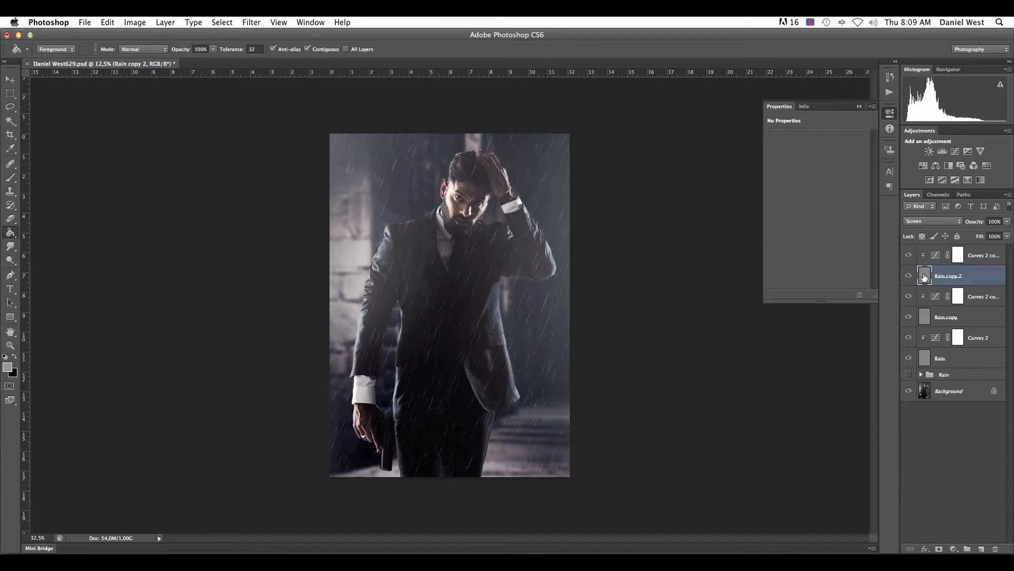
key(ctrl+t)
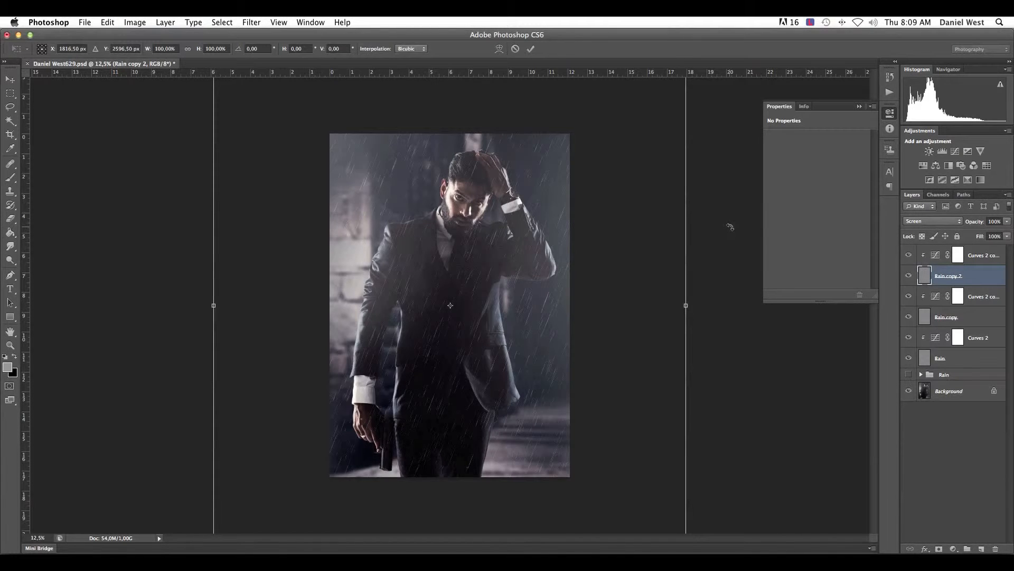
key(super+minus)
key(super+minus)
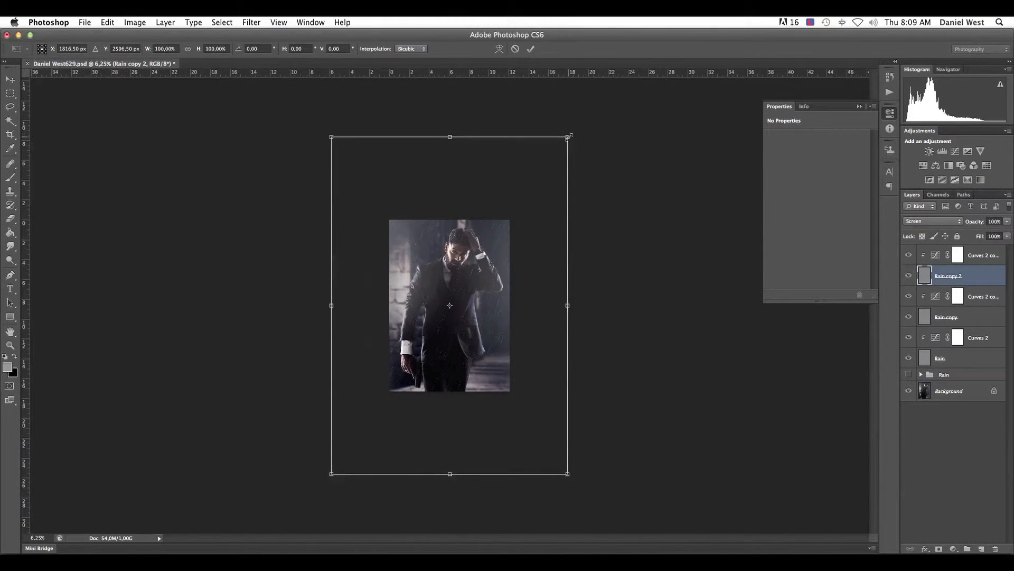
drag(565, 138, 512, 186)
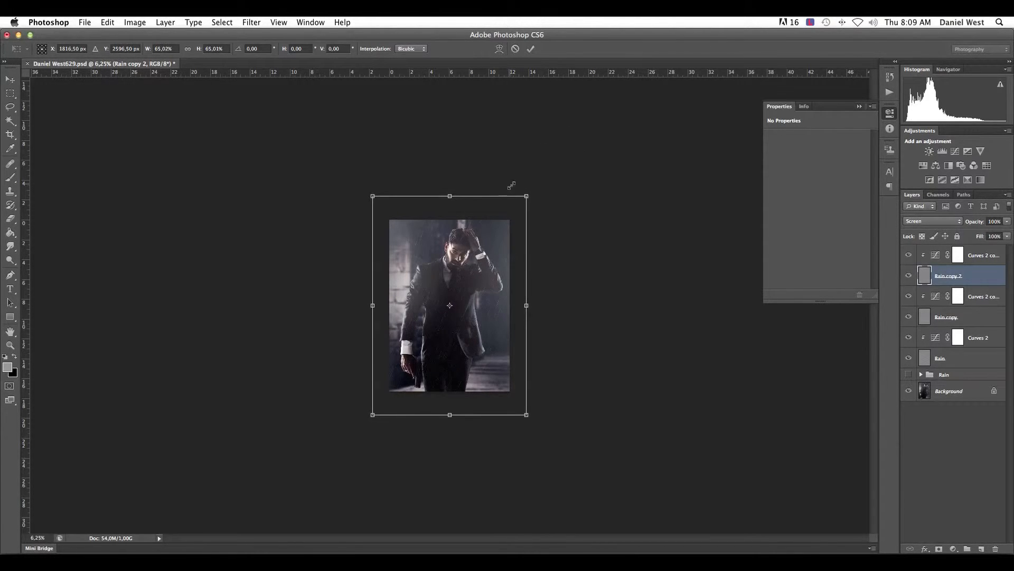
key(super+equal)
key(super+equal)
key(super+equal)
key(super+equal)
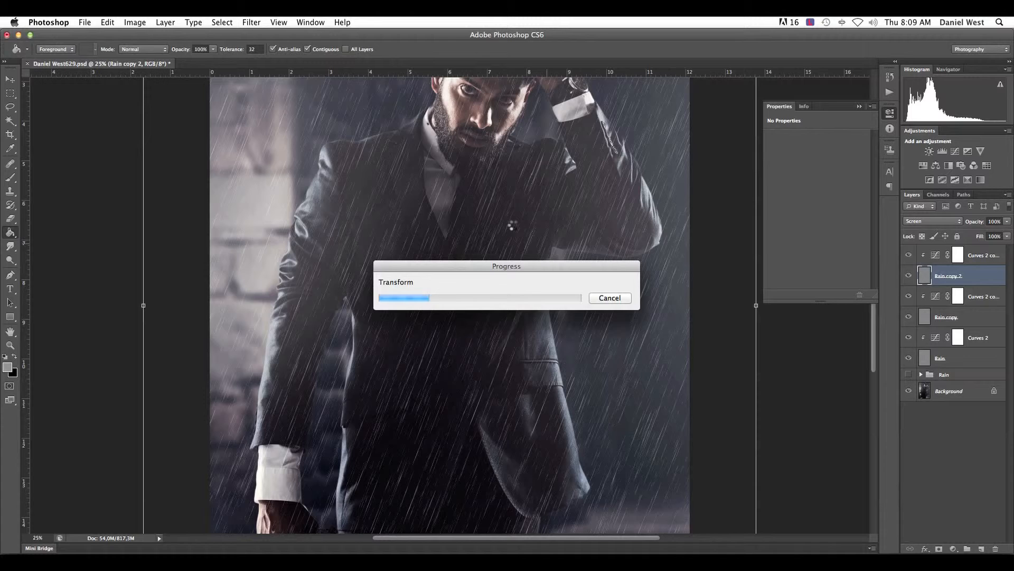
key(super+minus)
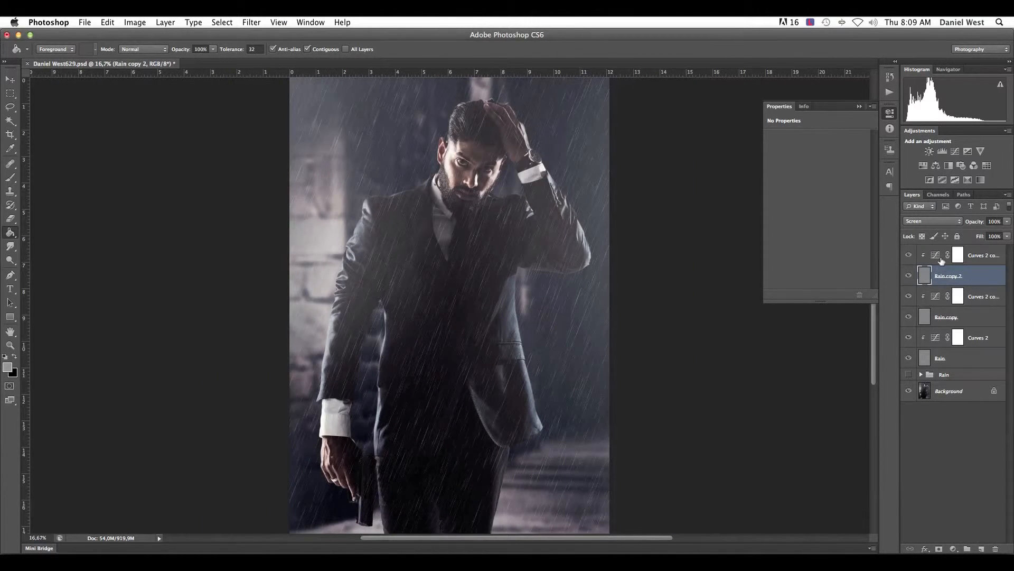
Adjust the Curves above Rain copy 2, shifting the lower point towards the highlights and the upper point to input 208/output 218.
click(942, 258)
drag(831, 223, 835, 222)
drag(843, 186, 849, 172)
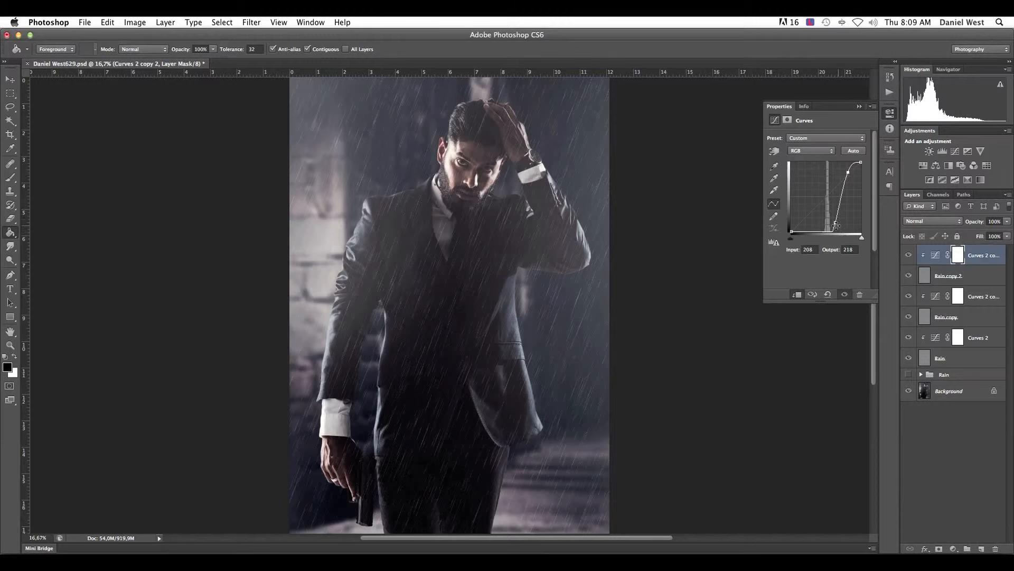
Adjust the Curves above Rain copy by shifting its lower point slightly towards the highlights and raising its upper point.
click(937, 296)
click(833, 222)
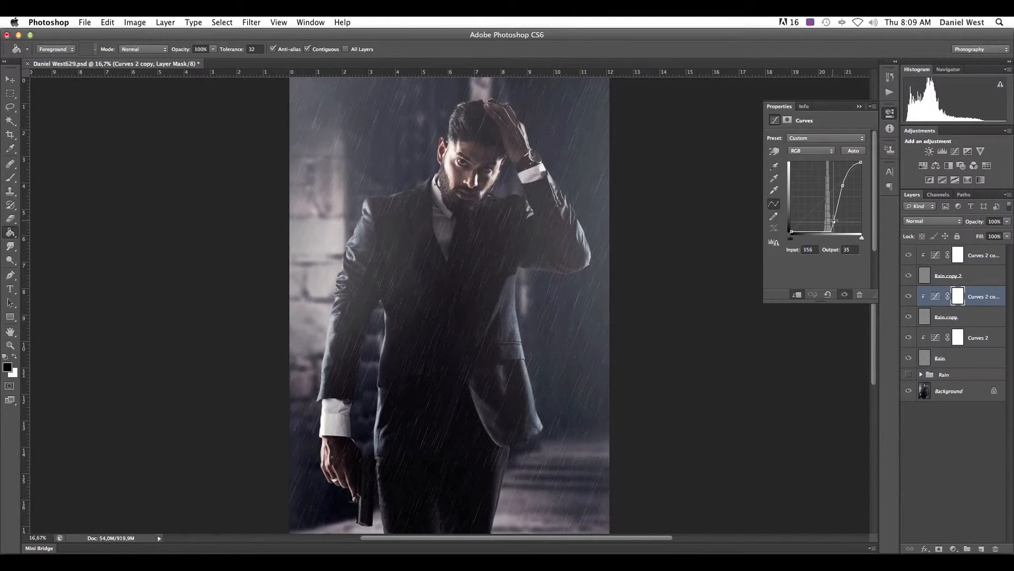
drag(833, 220, 834, 221)
drag(843, 186, 842, 180)
Group the three rain layers with their Curves adjustments and name the group "rain".
click(932, 256)
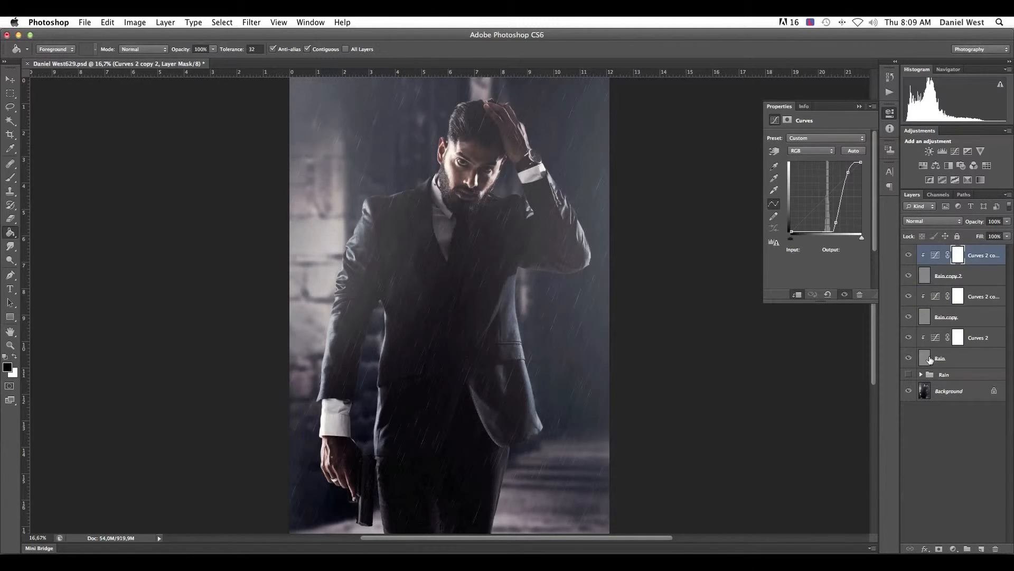
shift+click(930, 358)
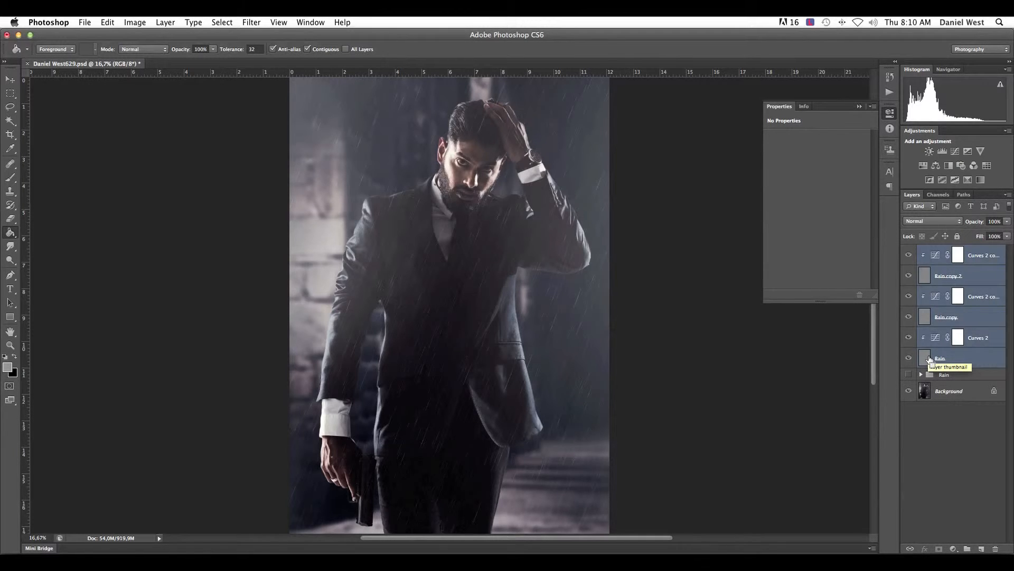
key(super+g)
double_click(946, 251)
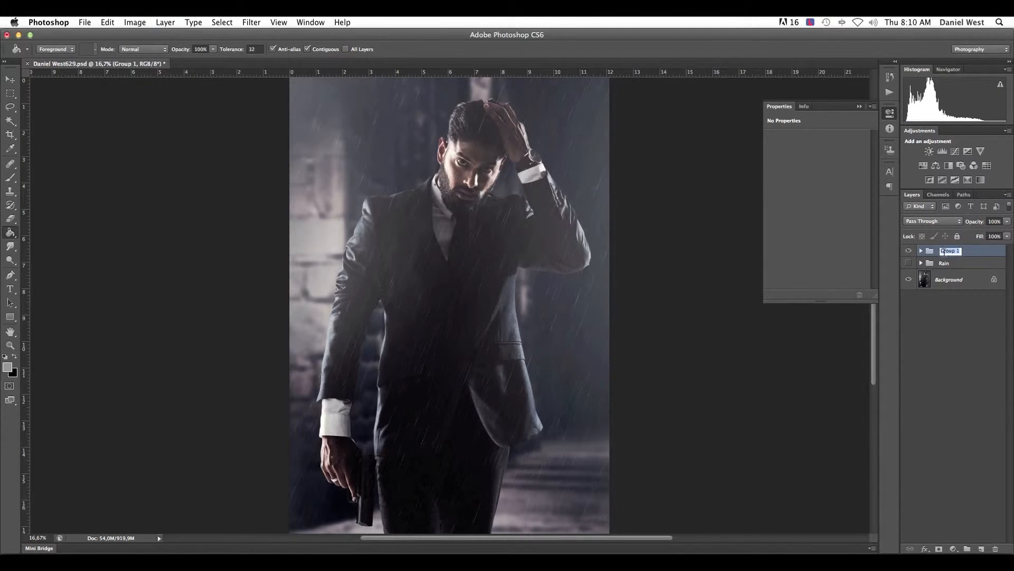
text(rain)
key(Return)
key(super+minus)
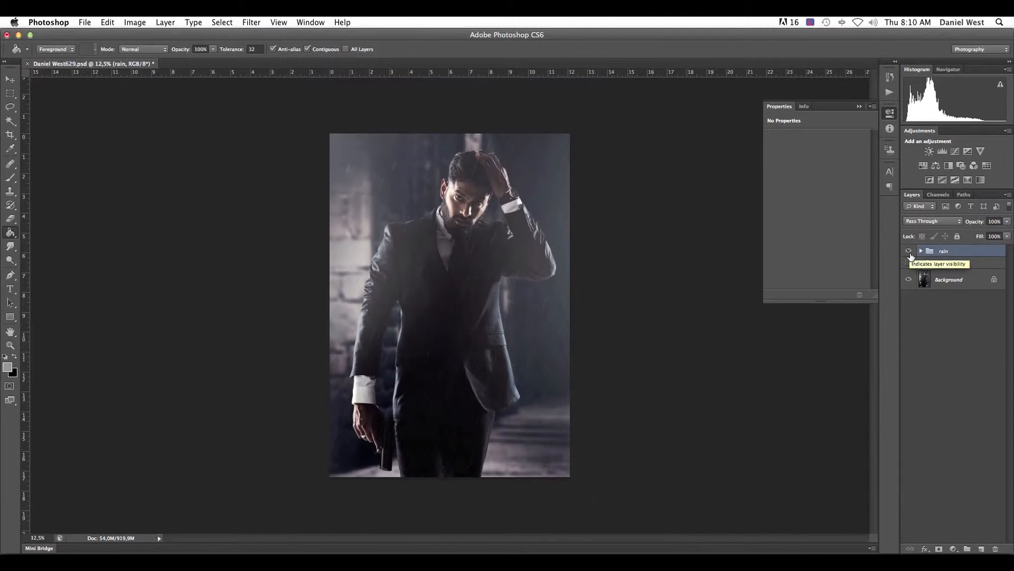
key(super+minus)
key(super+plus)
key(super+plus)
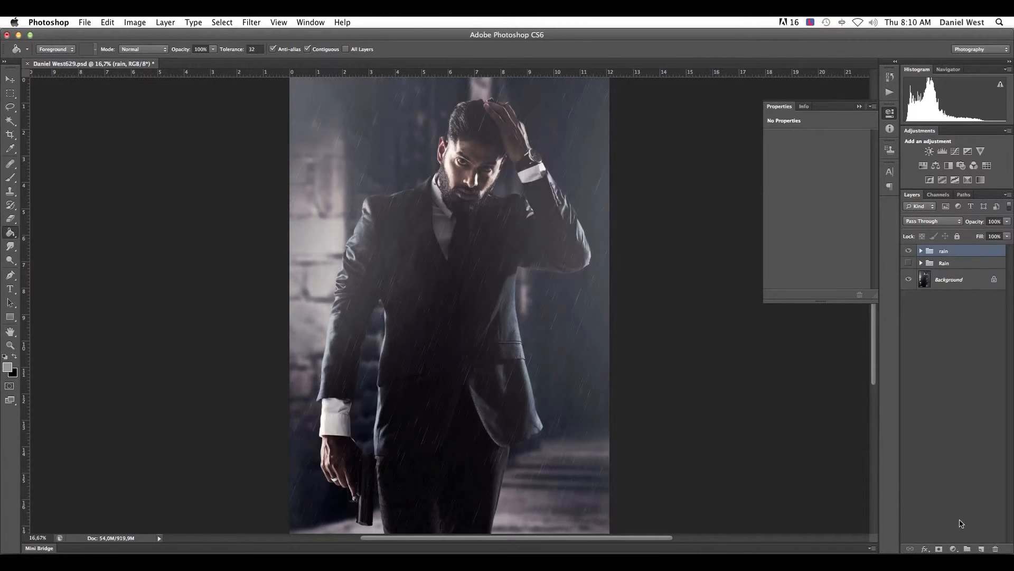
Add a new layer above the rain group and set the Brush to the 46-pixel spatter tip with a size of 144 px.
click(980, 550)
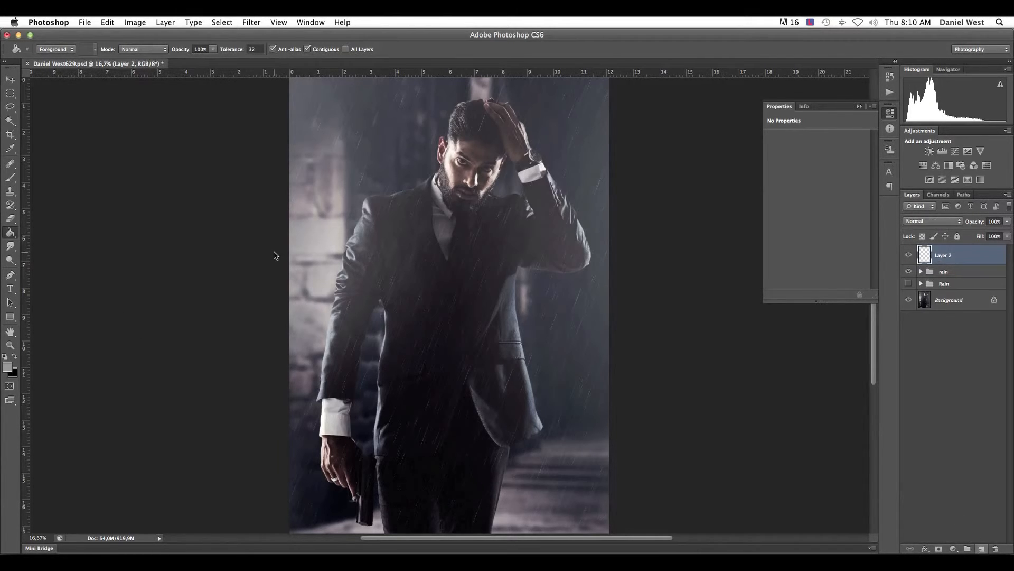
click(10, 177)
right_click(498, 211)
scroll(571, 303, down, 5)
click(518, 301)
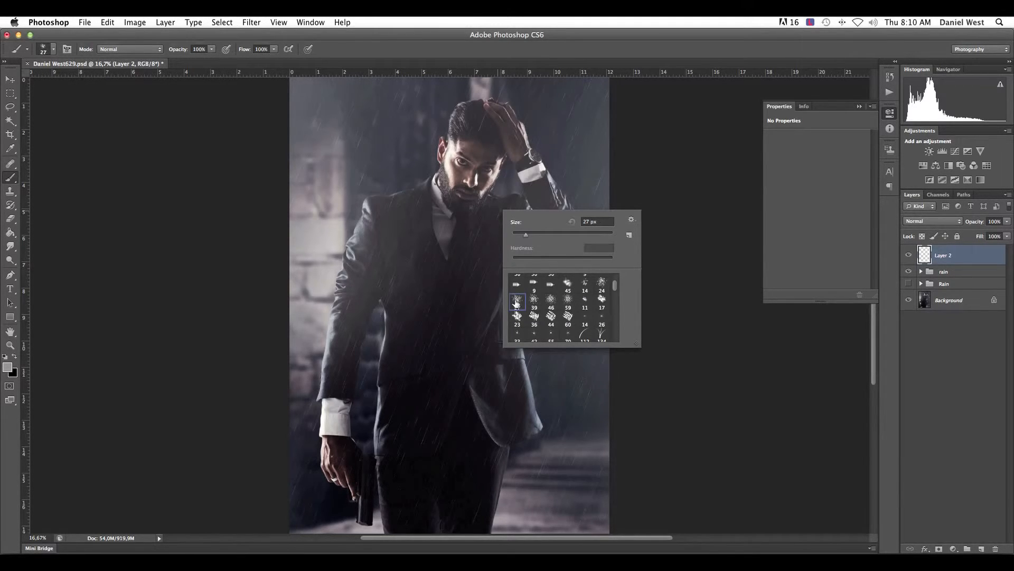
click(550, 300)
drag(533, 234, 574, 235)
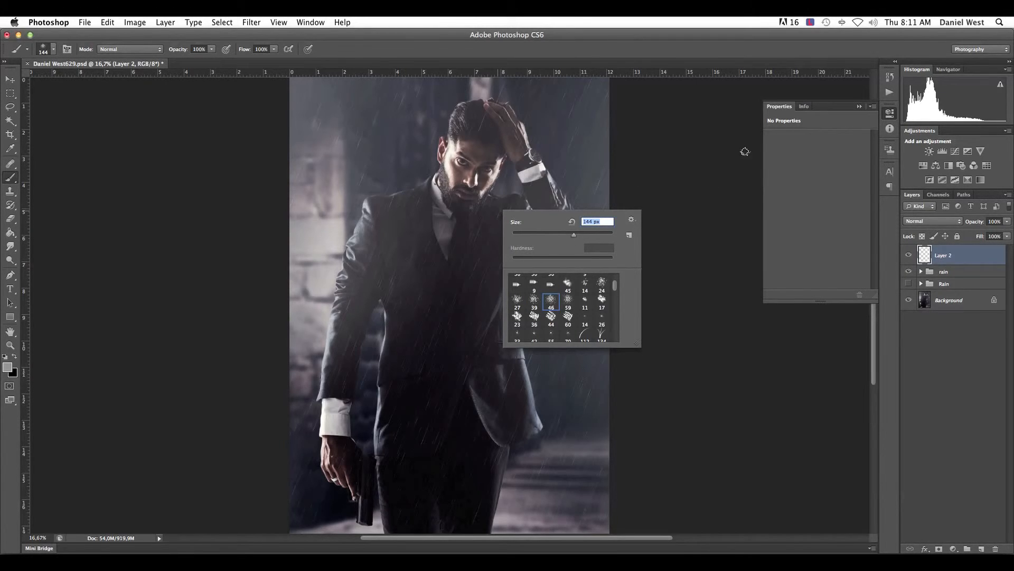
Paint spatter along both shoulders, the raised arm and hand on Layer 2, and lower the layer's opacity to 27%.
key(Return)
mouse_move(416, 179)
mouse_down()
mouse_move(425, 179)
mouse_move(380, 195)
mouse_up()
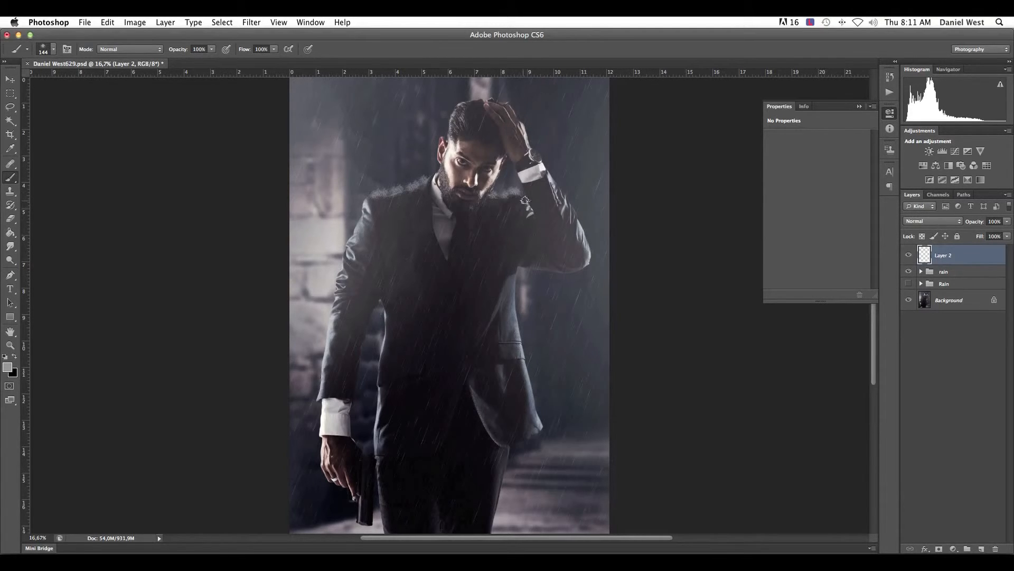
mouse_move(561, 188)
mouse_down()
mouse_move(558, 180)
mouse_move(571, 208)
mouse_up()
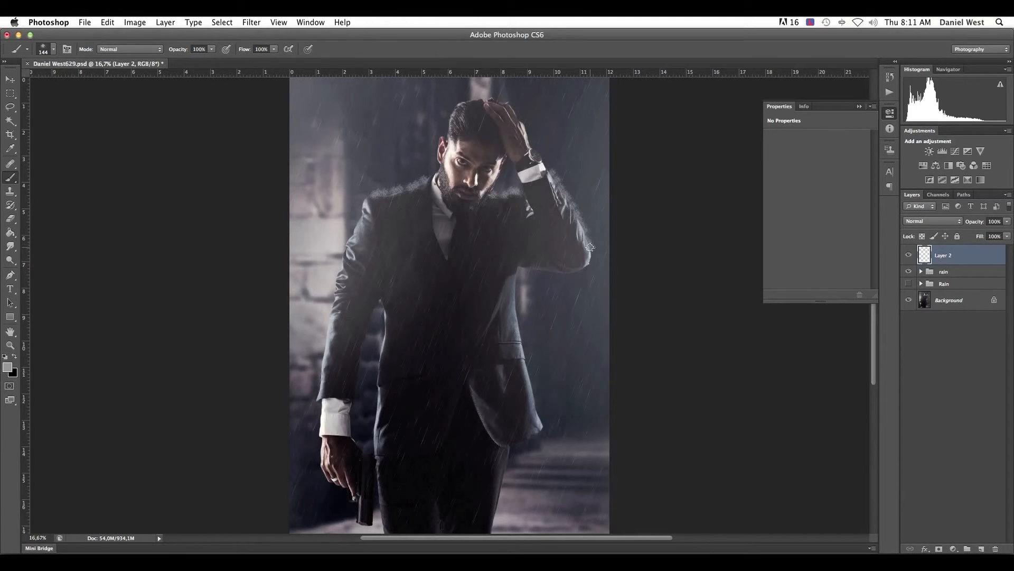
mouse_move(541, 157)
mouse_down()
mouse_move(546, 164)
mouse_move(531, 142)
mouse_up()
mouse_move(1008, 221)
mouse_down()
mouse_move(1006, 231)
mouse_move(971, 233)
mouse_up()
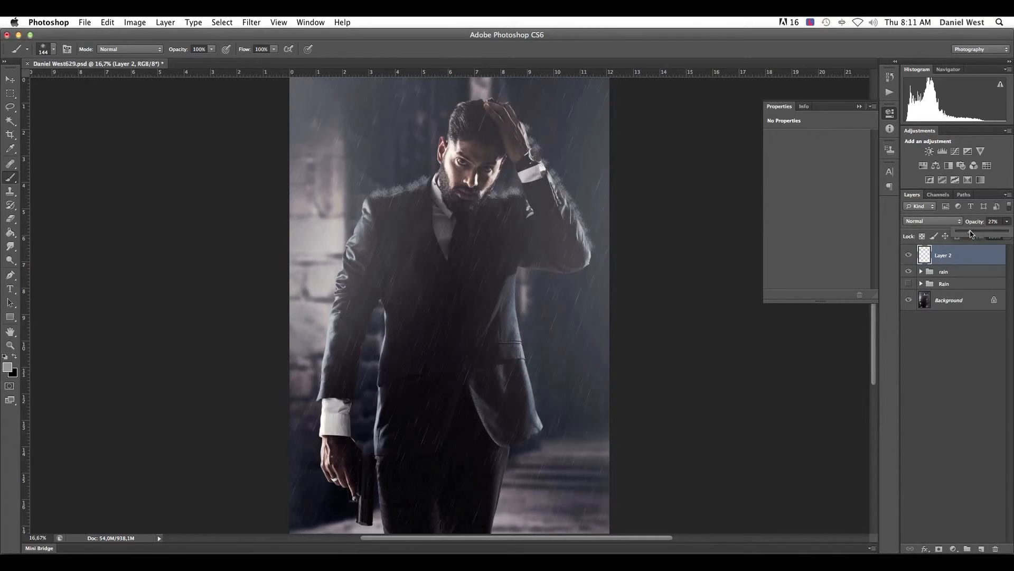
Add a new layer above Layer 2 and set the Brush to the 59-pixel spatter tip with a size of 384 px.
click(982, 549)
right_click(370, 138)
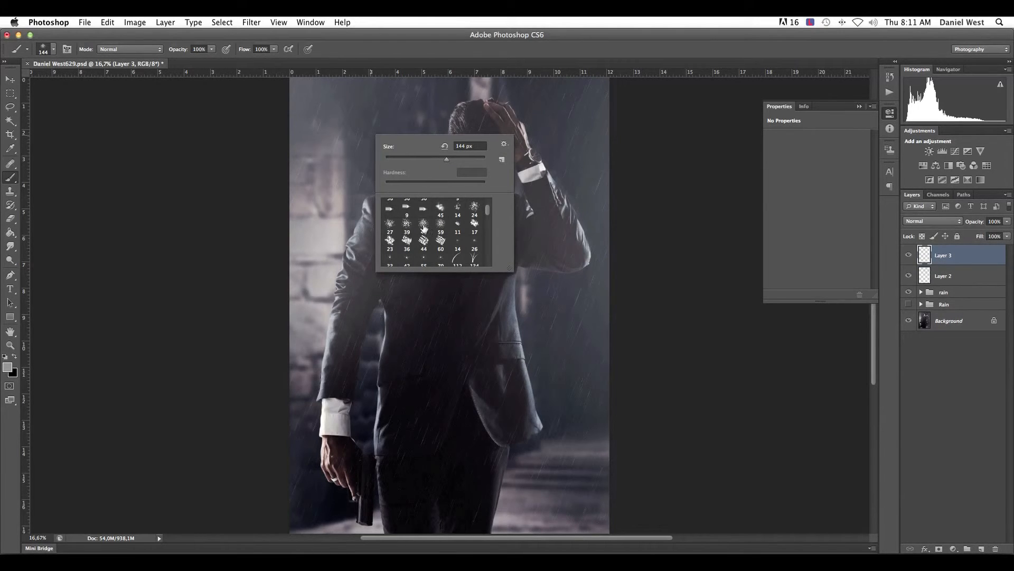
click(441, 223)
drag(414, 162, 470, 161)
key(Return)
Stamp larger spatter splashes on Layer 3 around the man's shoulder, the top of his head and his raised arm.
click(416, 174)
click(386, 186)
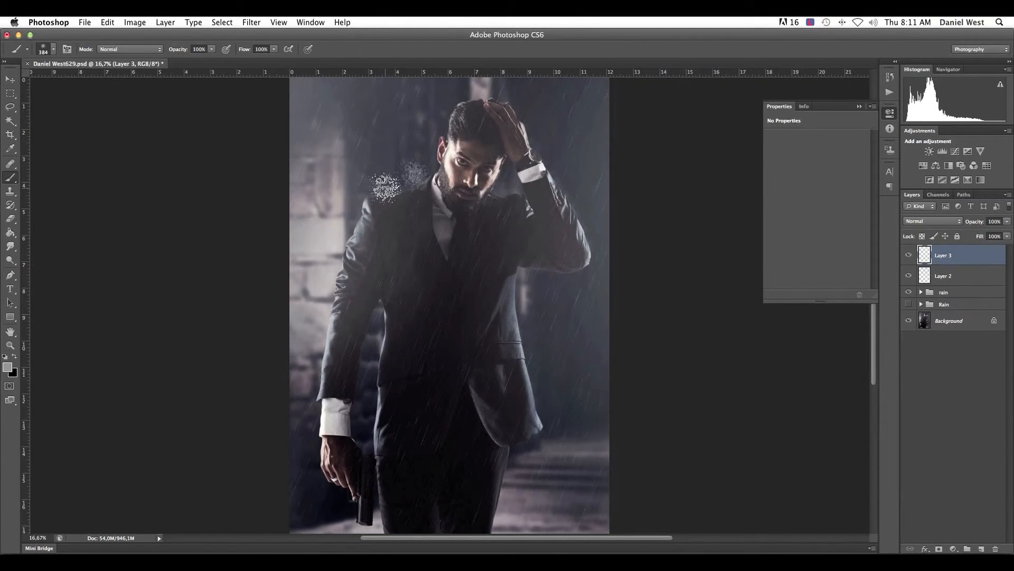
click(365, 205)
click(355, 227)
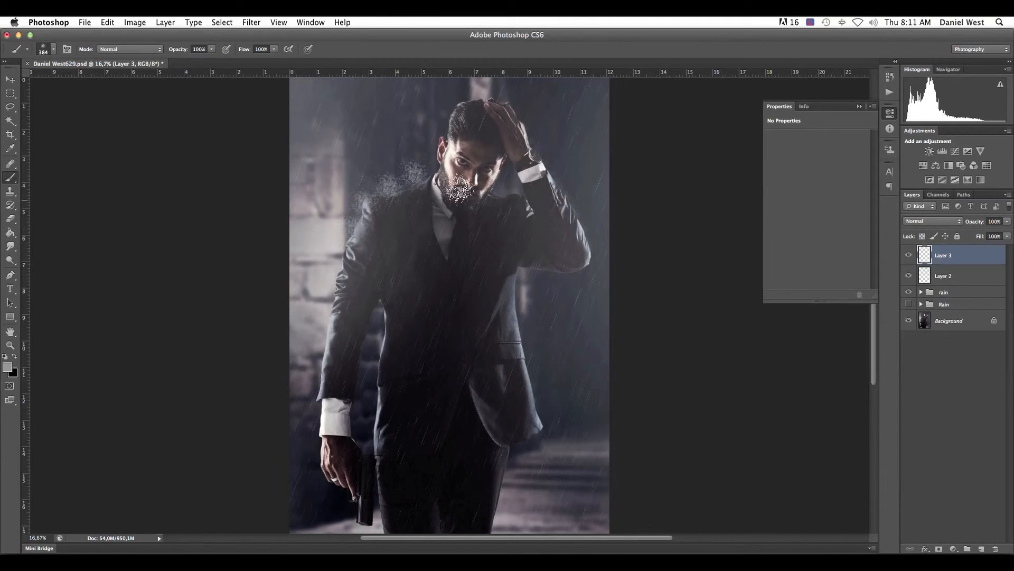
click(480, 97)
mouse_move(479, 96)
mouse_down()
mouse_move(508, 101)
mouse_move(523, 119)
mouse_move(591, 243)
mouse_move(585, 214)
mouse_move(566, 224)
mouse_up()
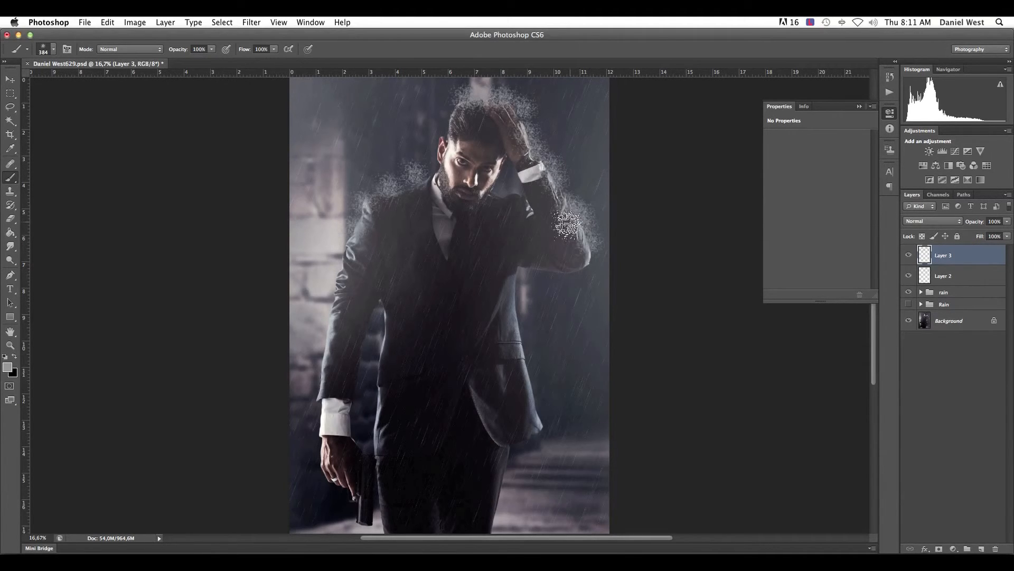
Erase the spatter that falls inside the man's figure on Layer 3 with a 500 px soft Eraser.
click(10, 218)
key(bracketleft)
key(bracketleft)
key(bracketleft)
key(bracketleft)
key(bracketleft)
key(bracketleft)
key(bracketleft)
key(bracketleft)
key(bracketleft)
key(bracketleft)
key(bracketleft)
key(bracketleft)
key(bracketleft)
key(bracketleft)
key(bracketleft)
key(bracketleft)
key(bracketleft)
key(bracketleft)
key(bracketleft)
key(bracketleft)
key(bracketleft)
key(bracketleft)
key(bracketleft)
key(bracketleft)
key(bracketleft)
key(bracketleft)
key(bracketleft)
key(bracketleft)
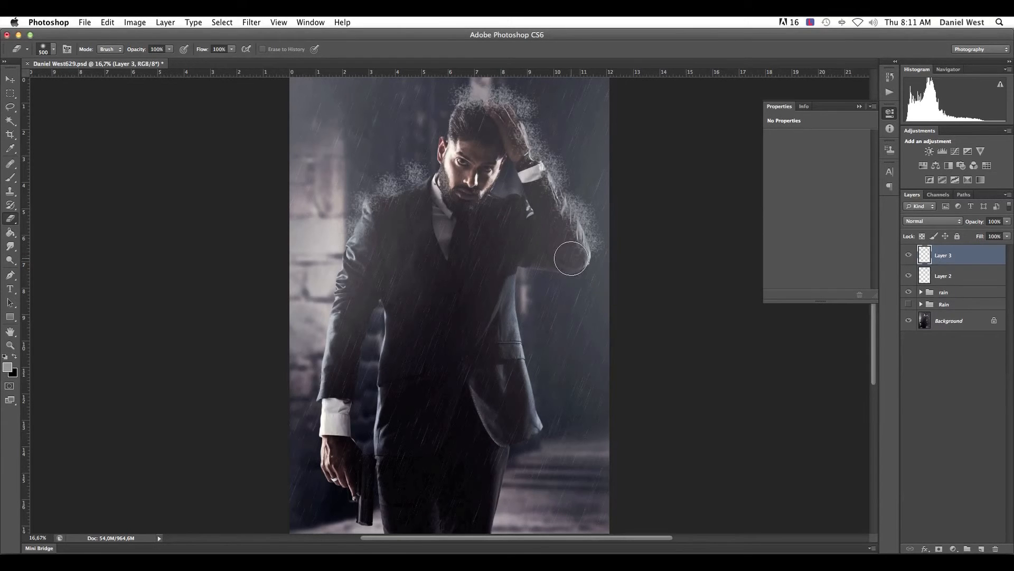
right_click(571, 259)
click(570, 248)
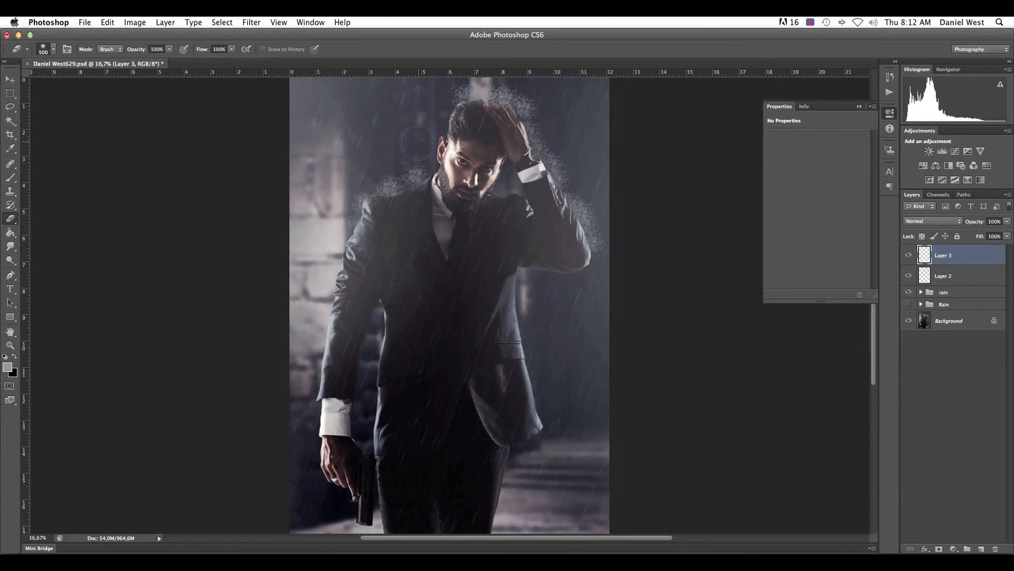
Enlarge the soft round Eraser tip to 2158 px.
right_click(389, 166)
drag(487, 189, 492, 188)
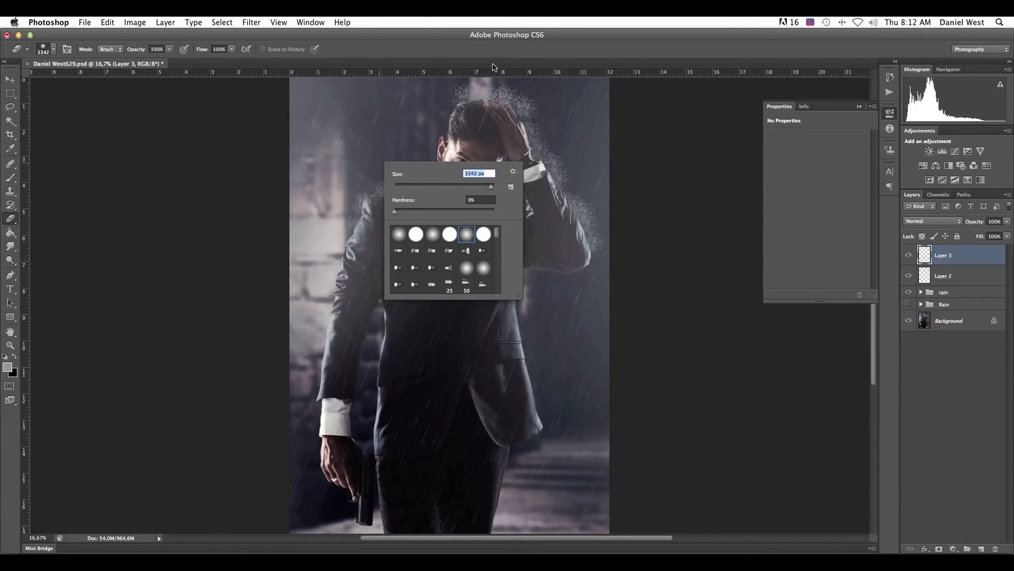
drag(491, 189, 489, 187)
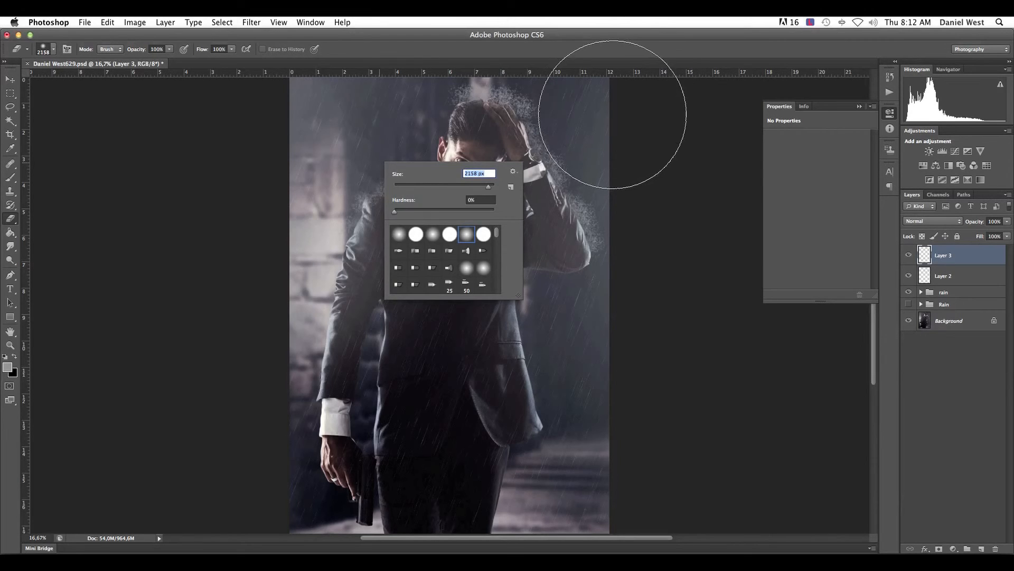
key(Return)
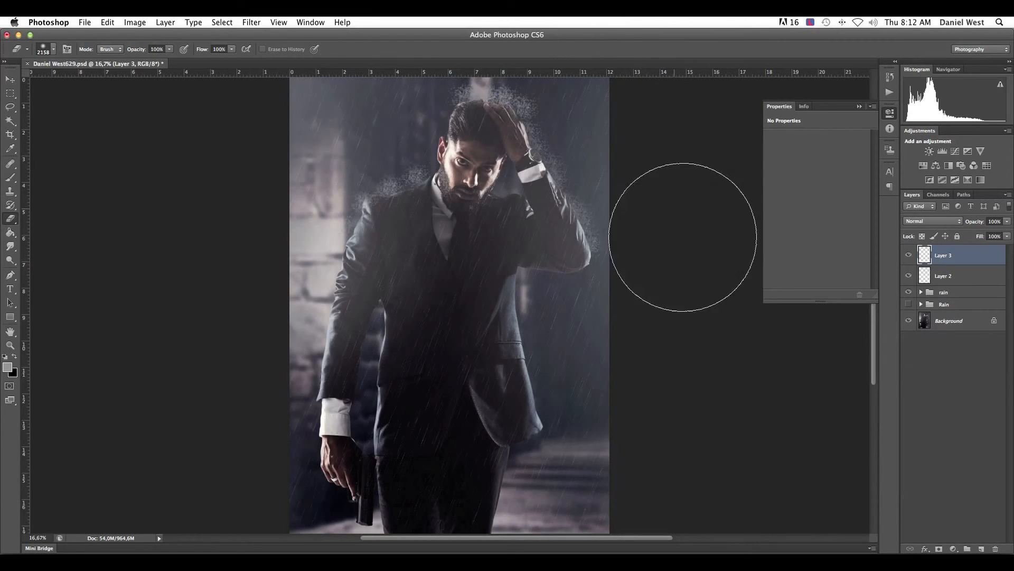
Reduce the Eraser to 500 px and fade the outer spatter above the head and beside the shoulder on Layer 3.
key(bracketleft)
key(bracketleft)
key(bracketleft)
key(bracketleft)
key(bracketleft)
key(bracketleft)
key(bracketleft)
key(bracketleft)
key(bracketleft)
key(bracketleft)
key(bracketleft)
key(bracketleft)
key(bracketleft)
key(bracketleft)
mouse_move(508, 77)
mouse_down()
mouse_move(462, 72)
mouse_move(456, 86)
mouse_move(436, 84)
mouse_up()
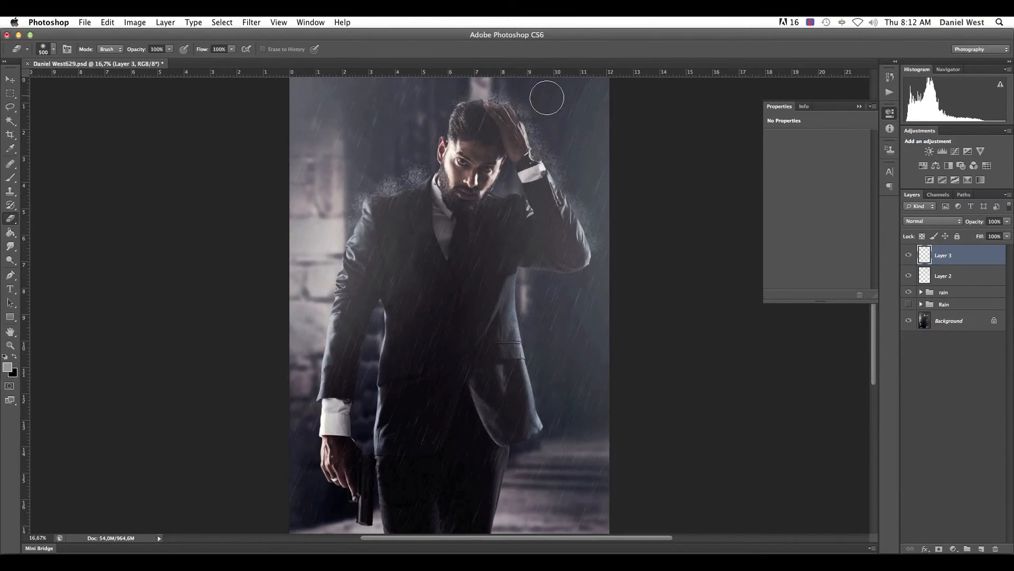
drag(409, 164, 330, 199)
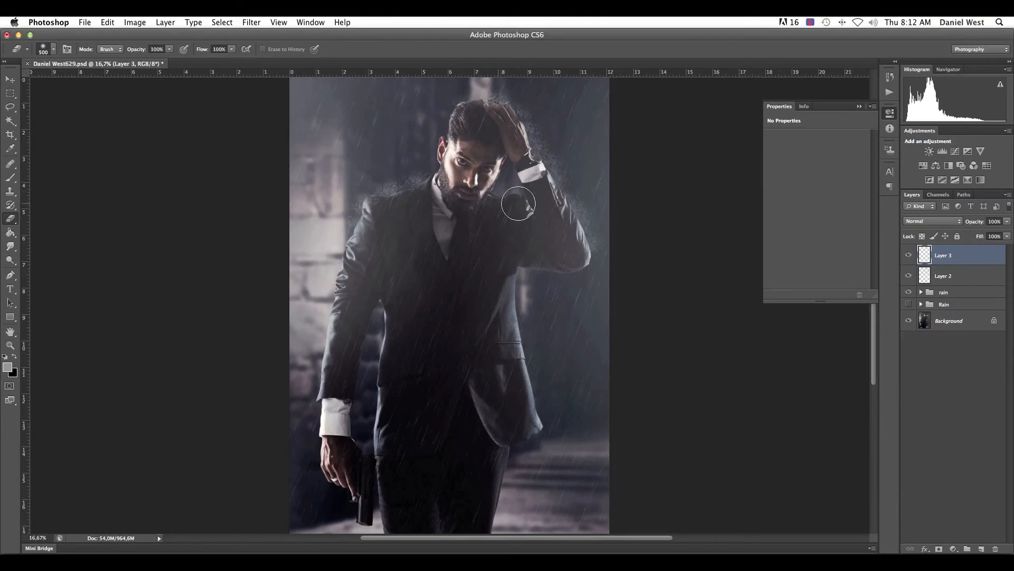
Lower Layer 3's opacity to 38% and check the whole image.
click(1007, 221)
drag(1008, 236, 987, 236)
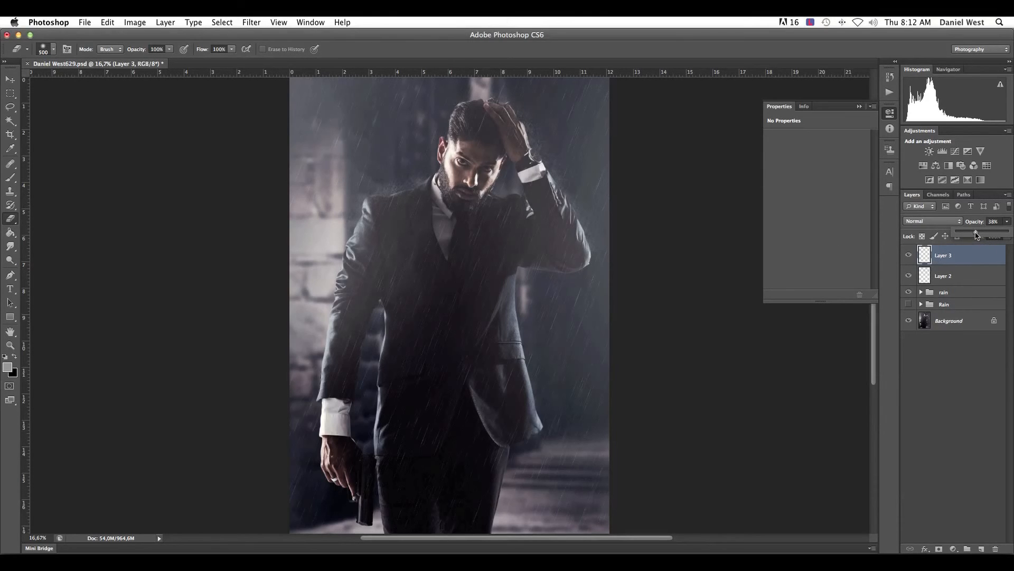
drag(978, 236, 977, 236)
key(super+minus)
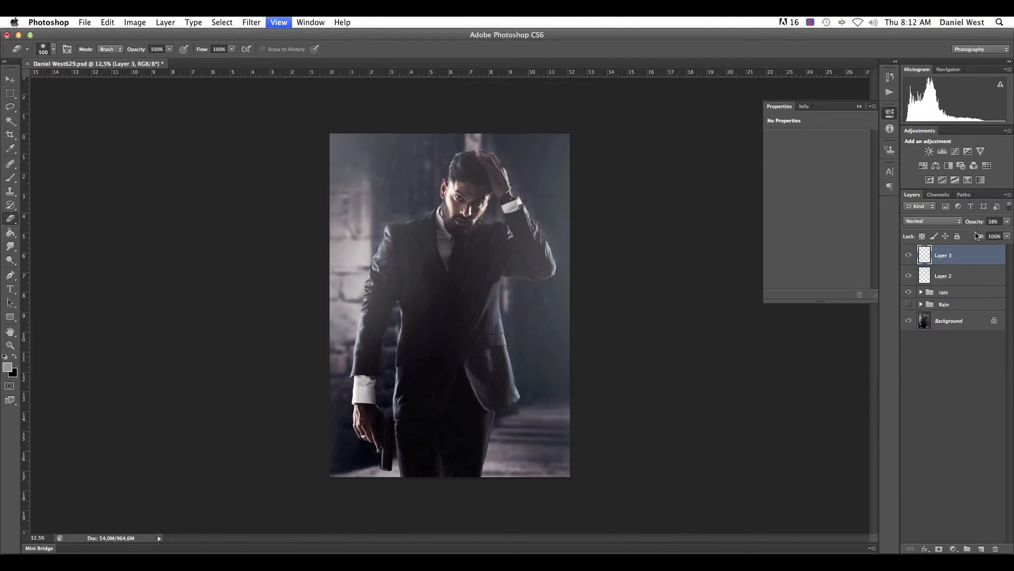
key(super+plus)
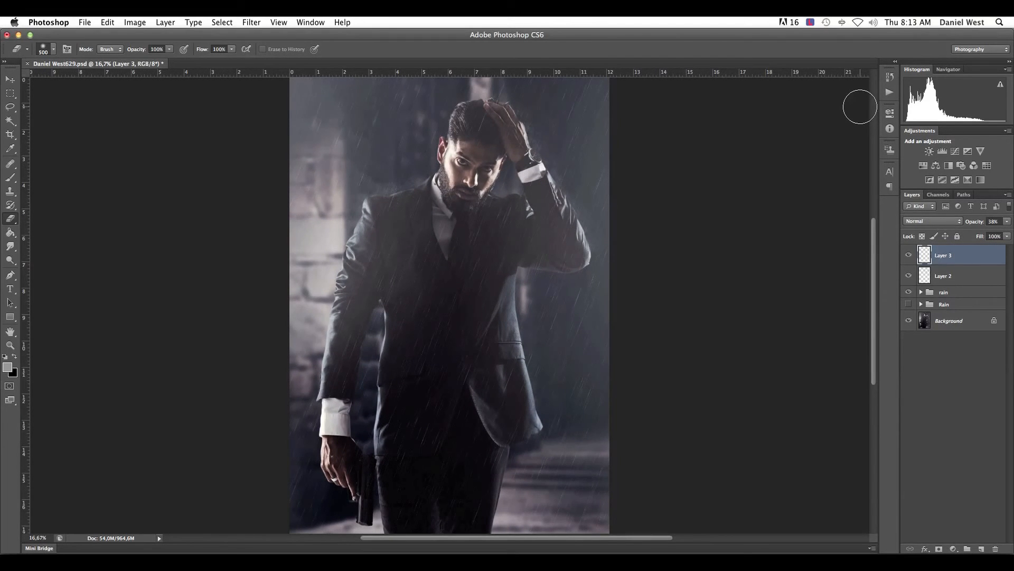